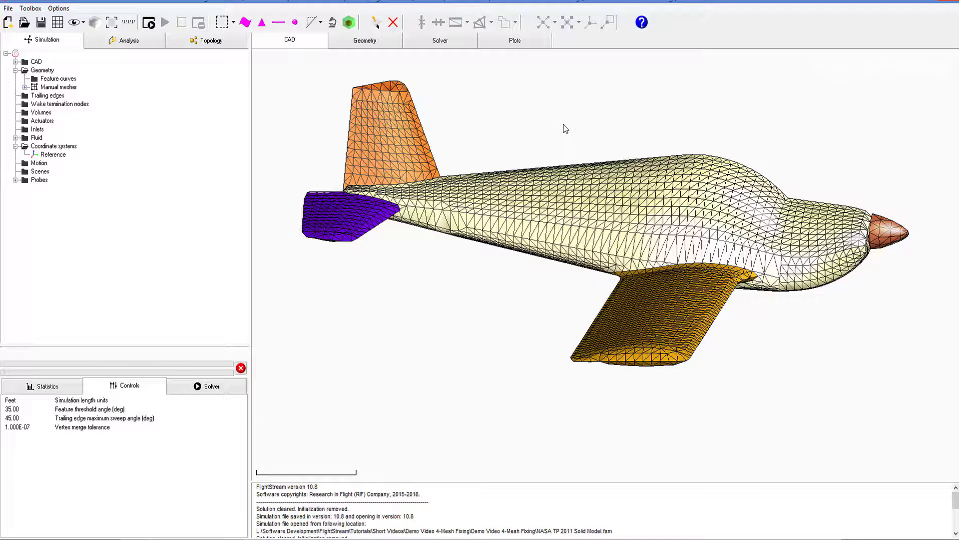
Step: Show the topology diagnostics and mark the pair of free-edge curves on the fuselage just ahead of the wing root as neighbors
{"action": "left_click", "coordinate": [210, 44]}
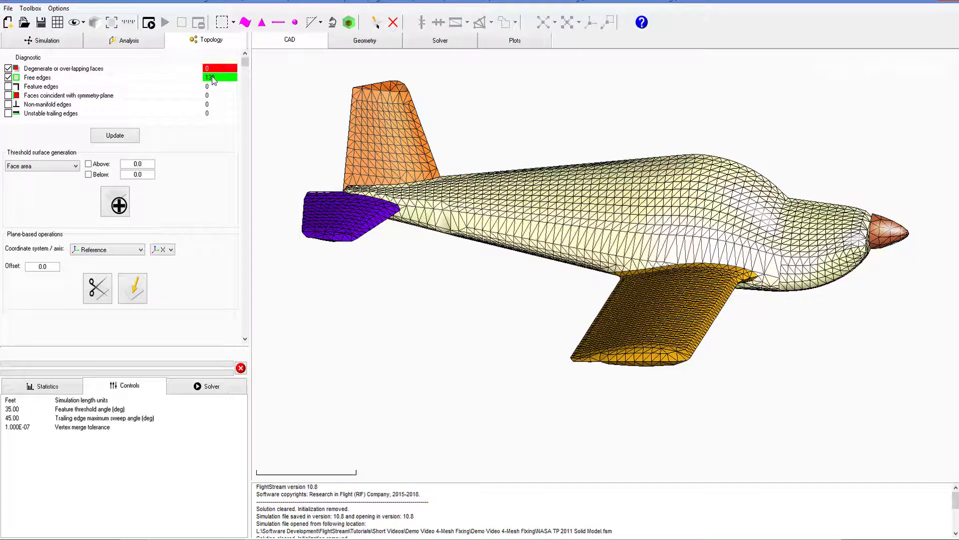
{"action": "left_click_drag", "start_coordinate": [563, 131], "coordinate": [756, 172]}
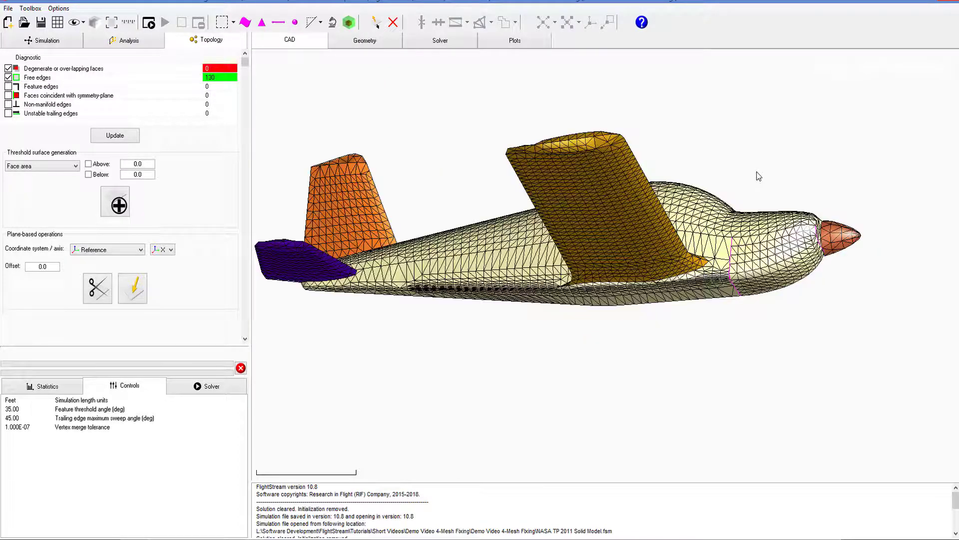
{"action": "scroll", "coordinate": [745, 300], "scroll_direction": "up", "scroll_amount": 3}
{"action": "scroll", "coordinate": [721, 322], "scroll_direction": "up", "scroll_amount": 5}
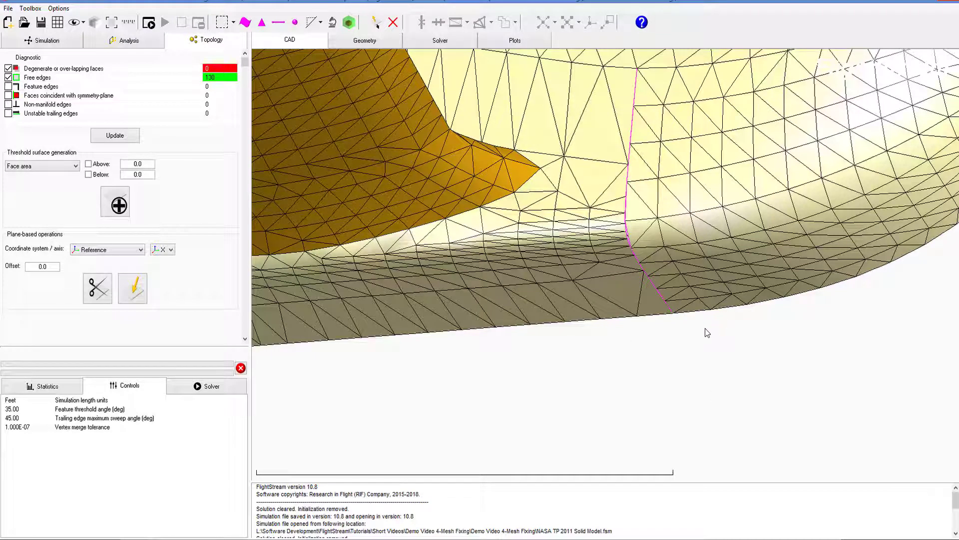
{"action": "scroll", "coordinate": [697, 158], "scroll_direction": "up", "scroll_amount": 3}
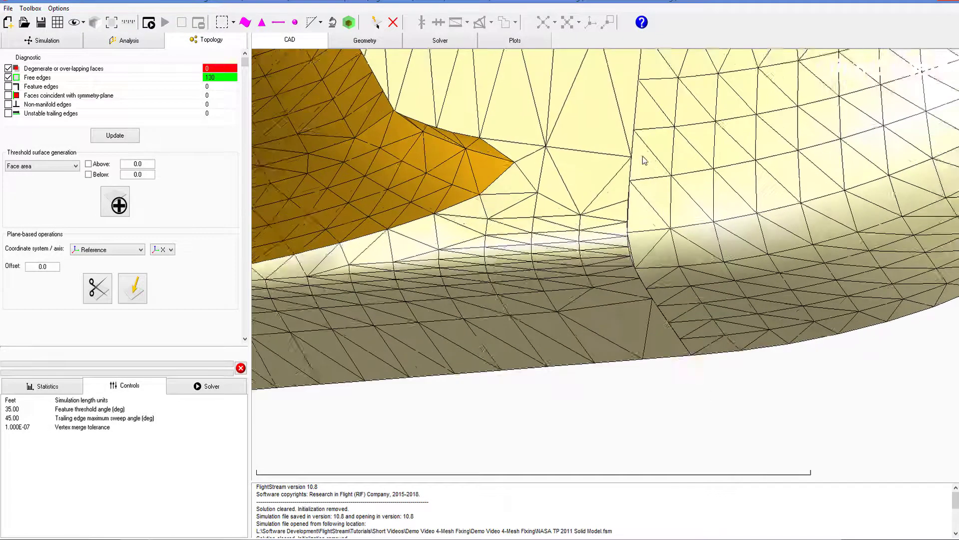
{"action": "scroll", "coordinate": [582, 181], "scroll_direction": "down", "scroll_amount": 1}
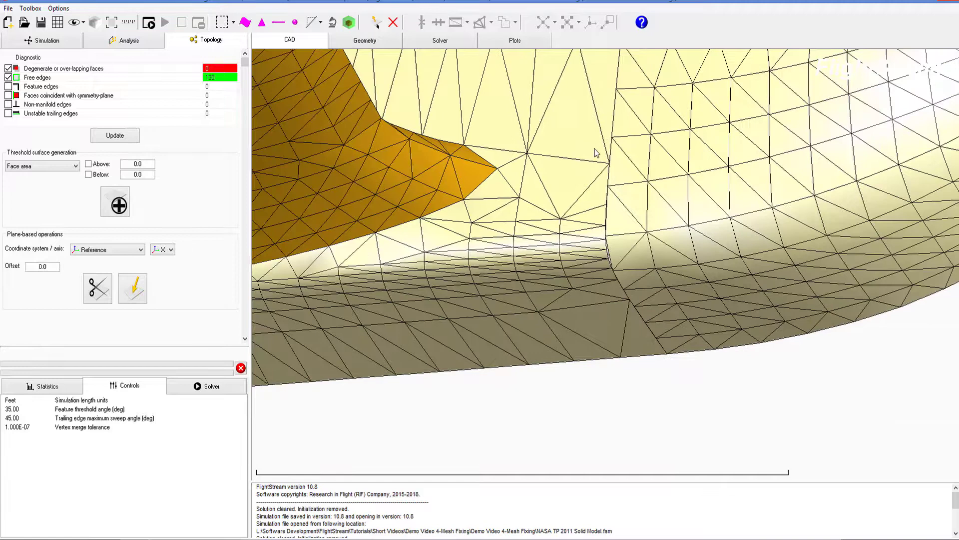
{"action": "left_click", "coordinate": [279, 23]}
{"action": "scroll", "coordinate": [613, 202], "scroll_direction": "up", "scroll_amount": 1}
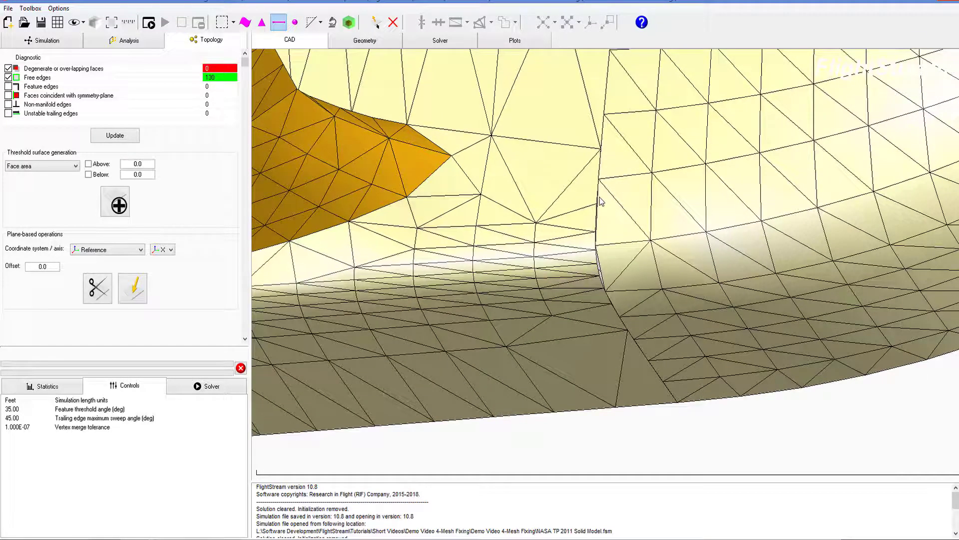
{"action": "right_click", "coordinate": [596, 200]}
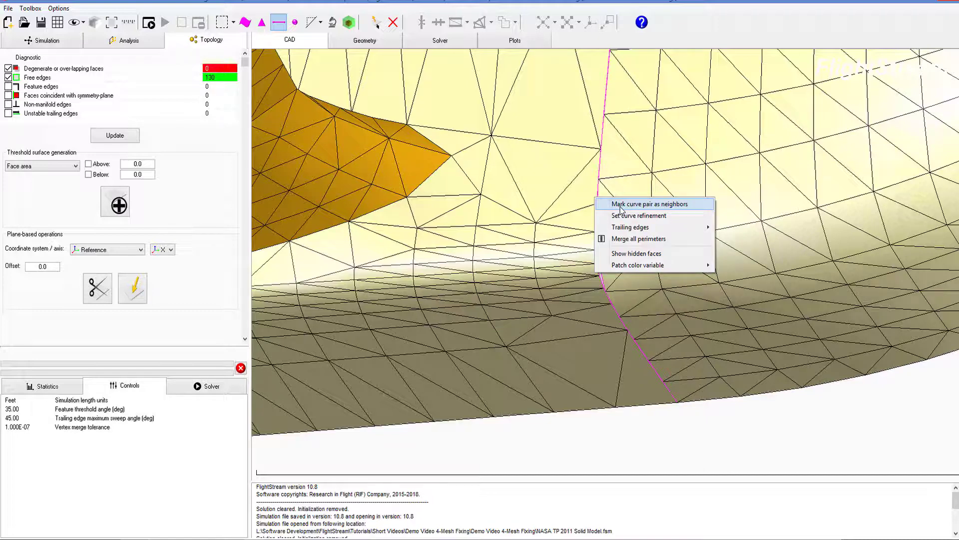
{"action": "left_click", "coordinate": [621, 205]}
Step: Merge all perimeters of the CAD mesh and update the topology diagnostics
{"action": "right_click", "coordinate": [606, 208]}
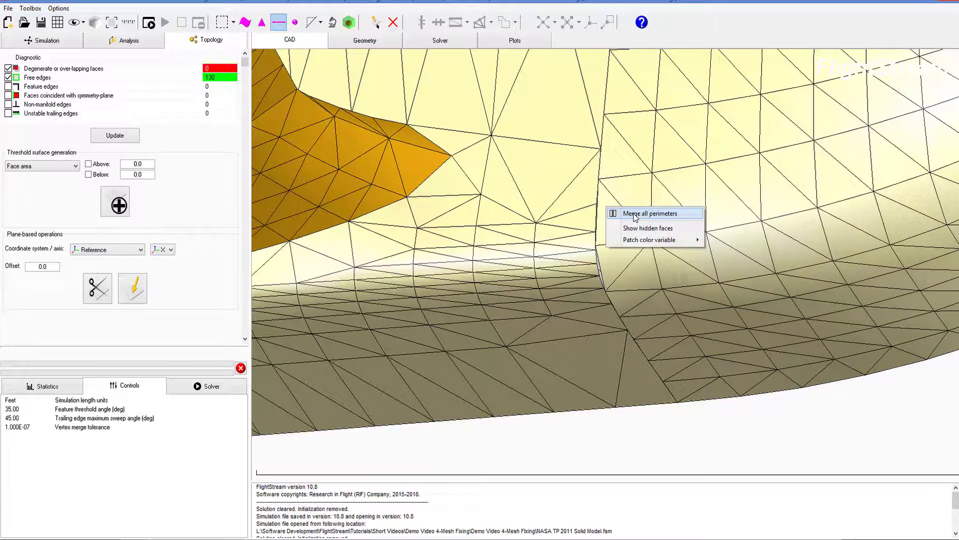
{"action": "left_click", "coordinate": [635, 214]}
{"action": "scroll", "coordinate": [636, 212], "scroll_direction": "down", "scroll_amount": 6}
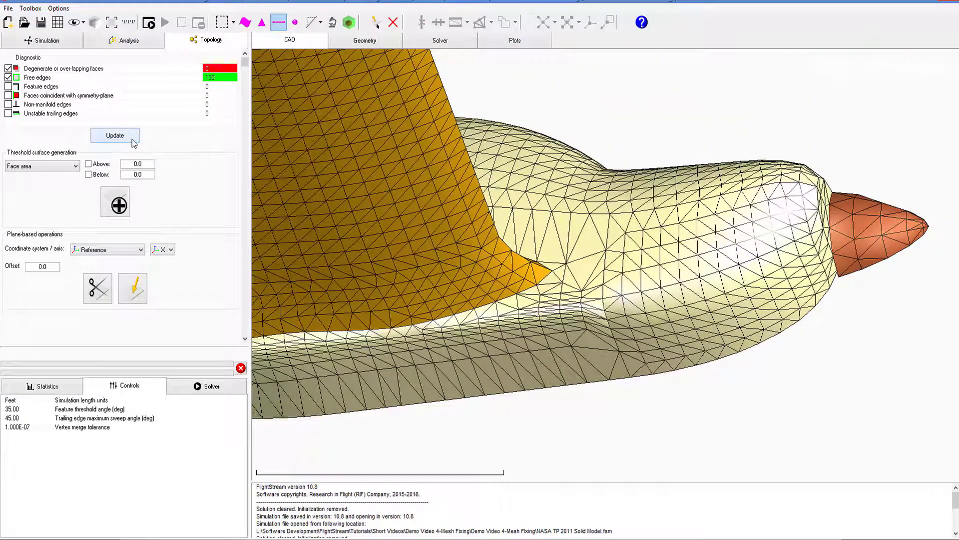
{"action": "left_click", "coordinate": [133, 140]}
Step: Examine the merged fuselage seam up close, and then the whole aircraft mesh from several angles
{"action": "scroll", "coordinate": [623, 226], "scroll_direction": "up", "scroll_amount": 5}
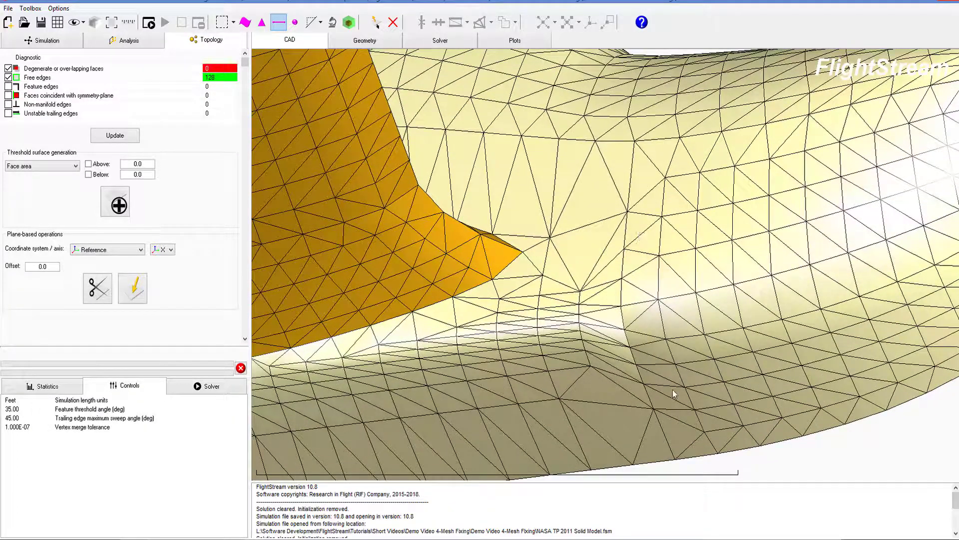
{"action": "scroll", "coordinate": [631, 214], "scroll_direction": "down", "scroll_amount": 3}
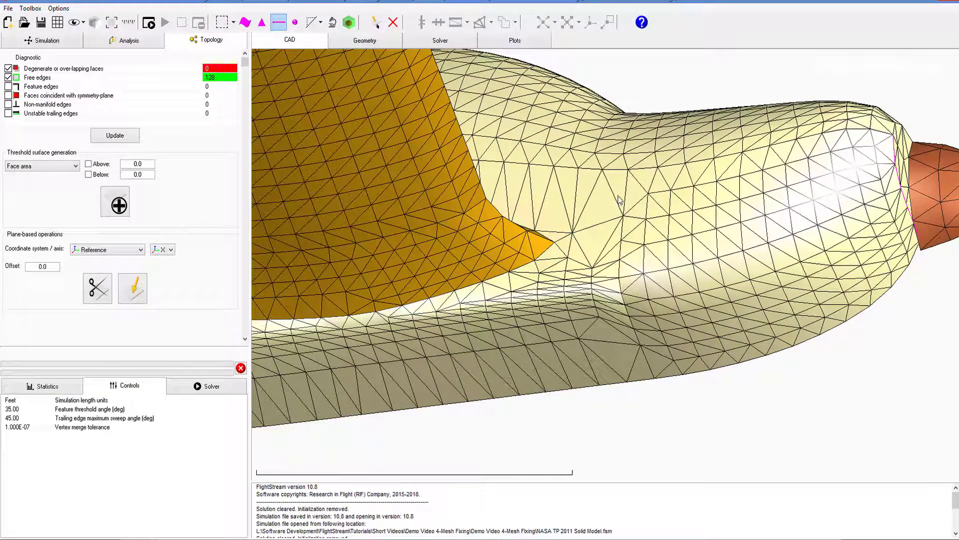
{"action": "scroll", "coordinate": [679, 220], "scroll_direction": "down", "scroll_amount": 2}
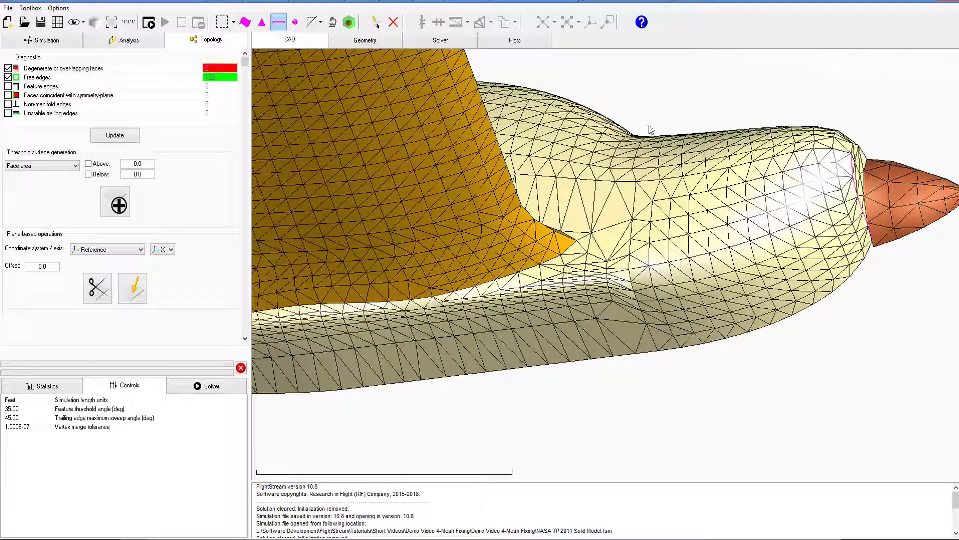
{"action": "scroll", "coordinate": [744, 246], "scroll_direction": "down", "scroll_amount": 3}
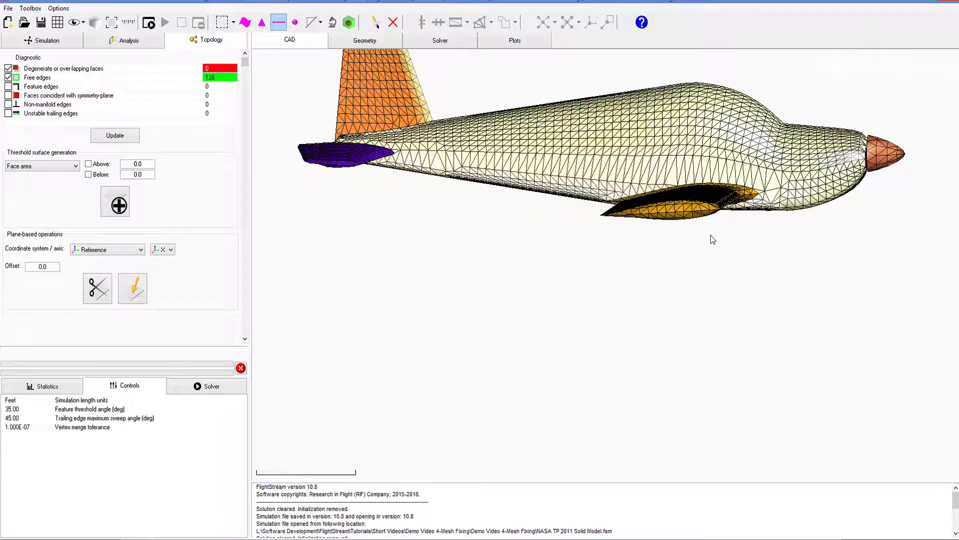
{"action": "right_click_drag", "start_coordinate": [523, 239], "coordinate": [511, 260]}
{"action": "left_click_drag", "start_coordinate": [511, 260], "coordinate": [533, 301]}
{"action": "right_click_drag", "start_coordinate": [546, 298], "coordinate": [535, 274]}
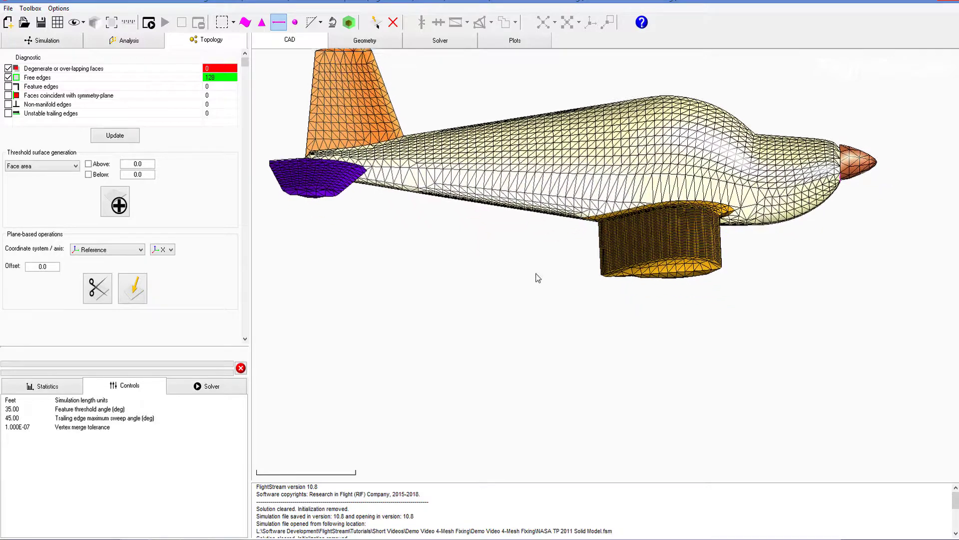
{"action": "left_click_drag", "start_coordinate": [535, 274], "coordinate": [635, 289]}
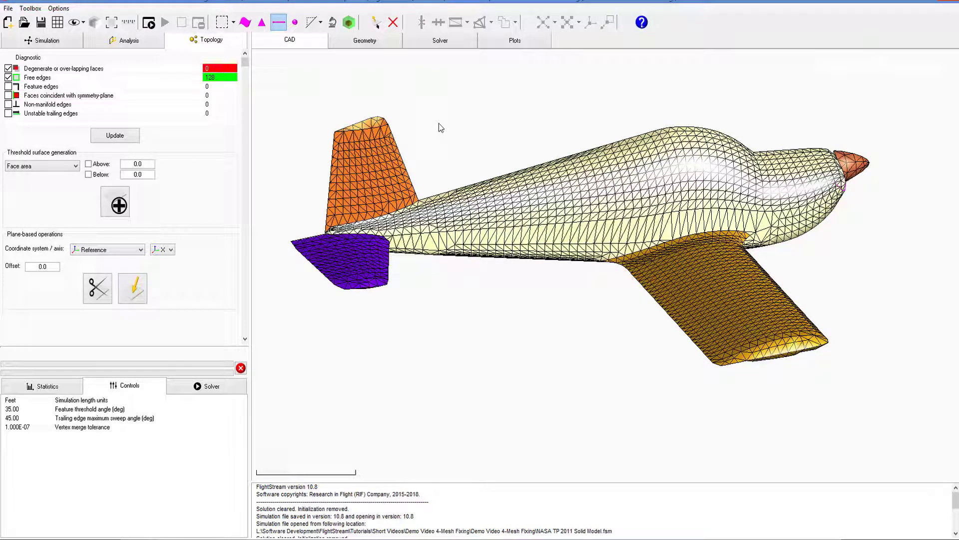
Step: Convert the imported CAD part to geometry
{"action": "left_click", "coordinate": [46, 41]}
{"action": "left_click", "coordinate": [15, 62]}
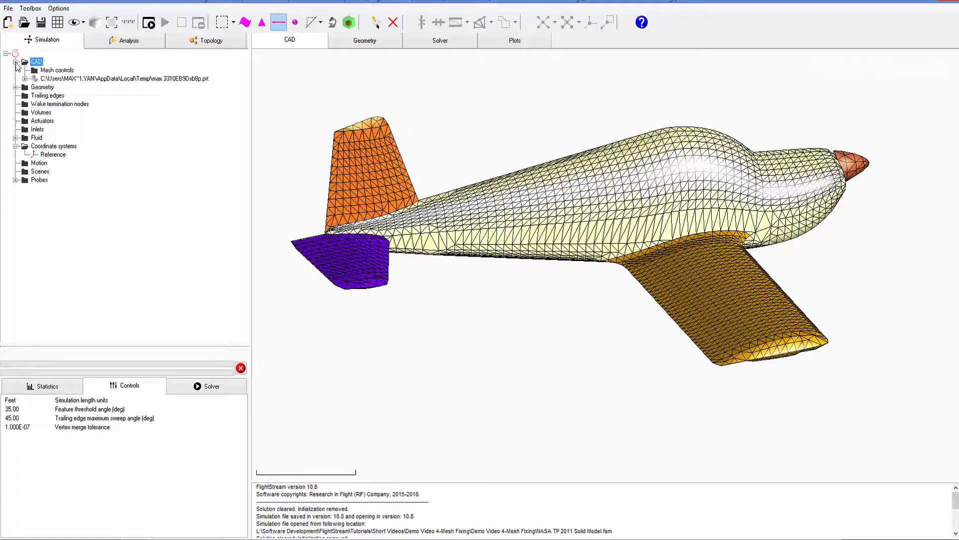
{"action": "left_click", "coordinate": [82, 78]}
{"action": "right_click", "coordinate": [83, 79]}
{"action": "left_click", "coordinate": [126, 123]}
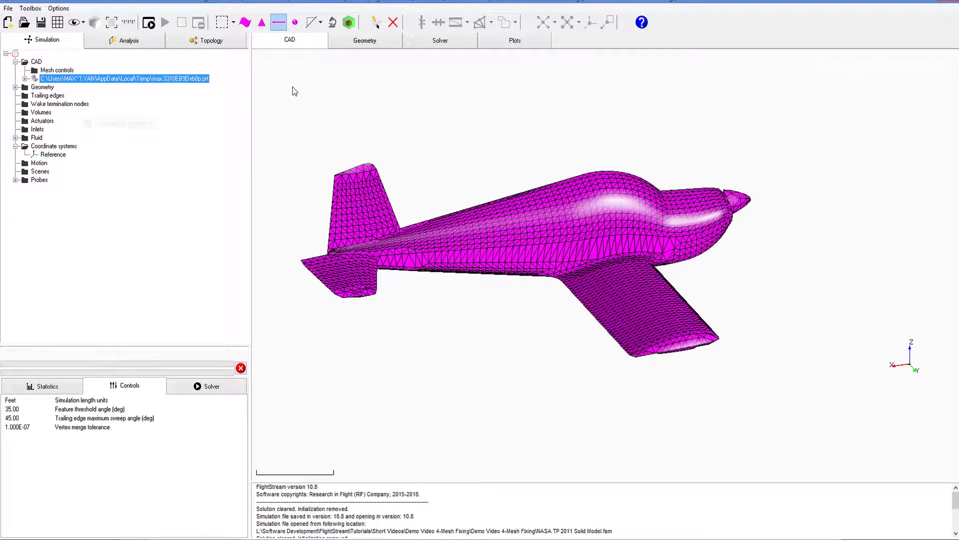
Step: Display the geometry model and update its topology diagnostics
{"action": "left_click", "coordinate": [365, 40]}
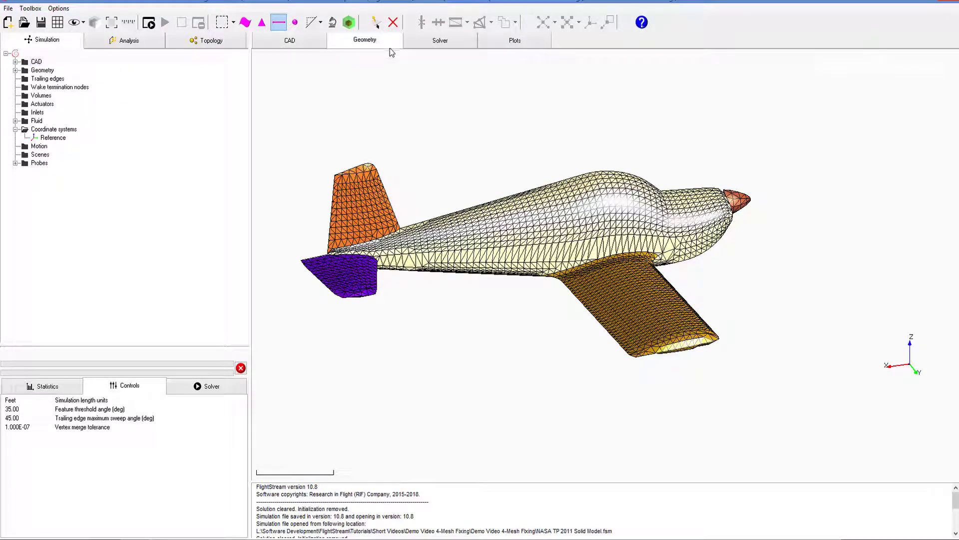
{"action": "left_click", "coordinate": [207, 40]}
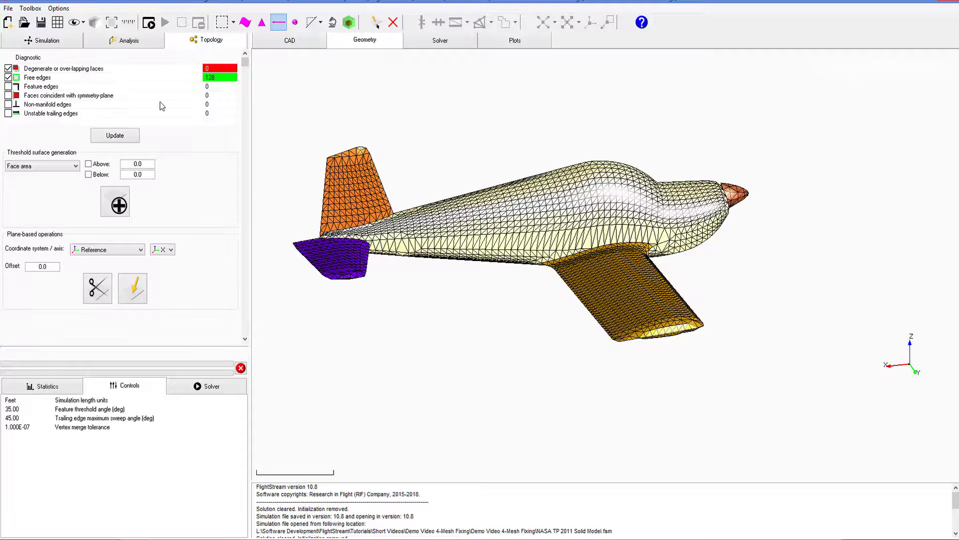
{"action": "left_click", "coordinate": [128, 135]}
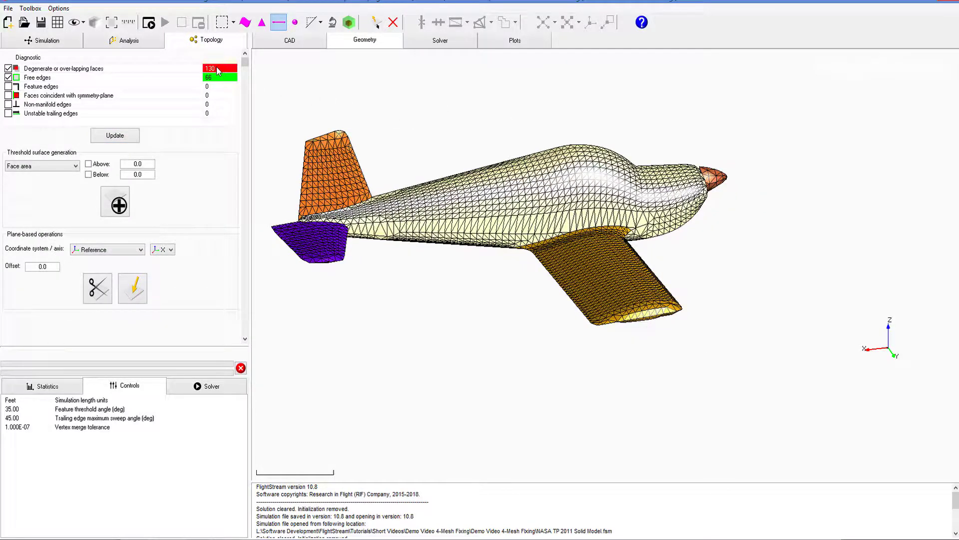
Step: Highlight the degenerate or over-lapping faces, examine the small square of faces at the coordinate origin, and clear the selection
{"action": "left_click", "coordinate": [217, 68]}
{"action": "scroll", "coordinate": [716, 196], "scroll_direction": "down", "scroll_amount": 3}
{"action": "left_click_drag", "start_coordinate": [715, 197], "coordinate": [771, 223]}
{"action": "scroll", "coordinate": [747, 198], "scroll_direction": "up", "scroll_amount": 4}
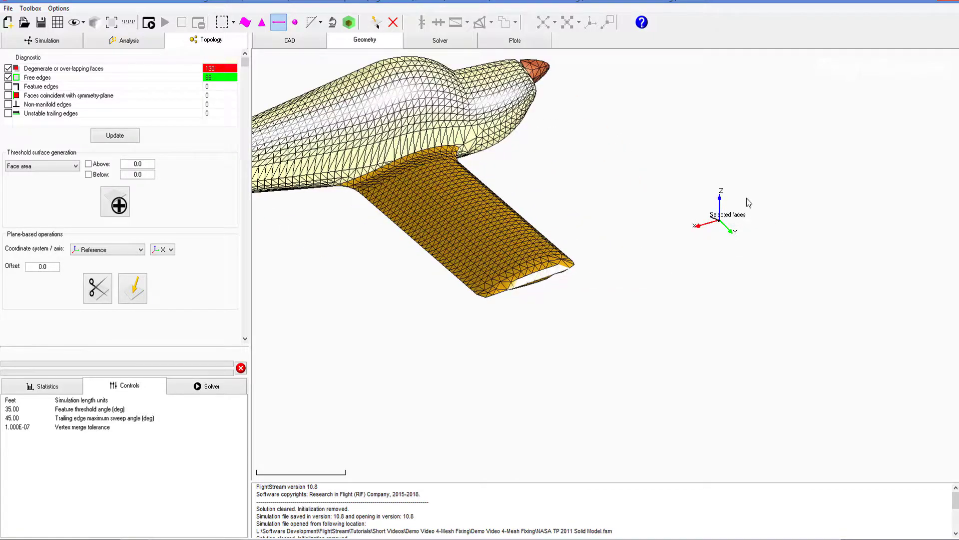
{"action": "scroll", "coordinate": [746, 198], "scroll_direction": "up", "scroll_amount": 6}
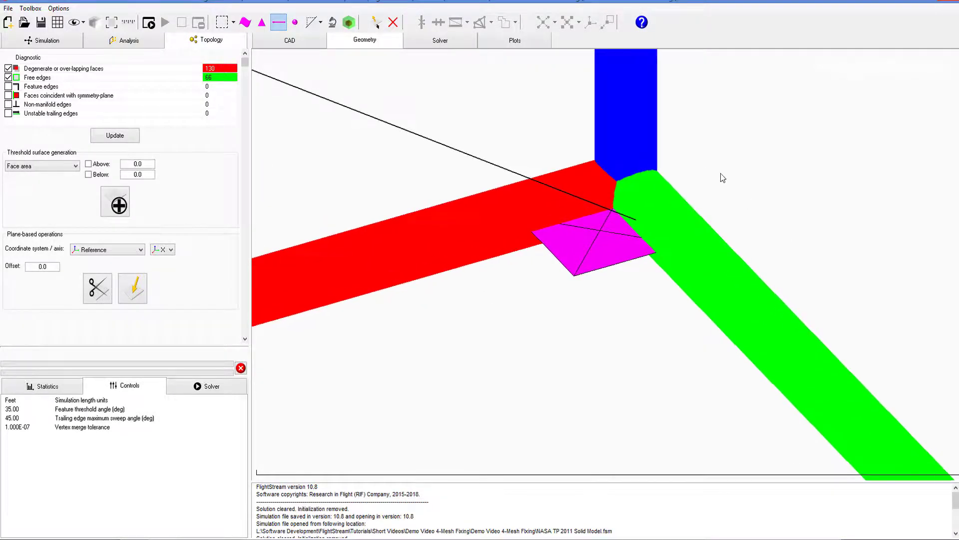
{"action": "key", "text": "Escape"}
{"action": "scroll", "coordinate": [649, 190], "scroll_direction": "up", "scroll_amount": 2}
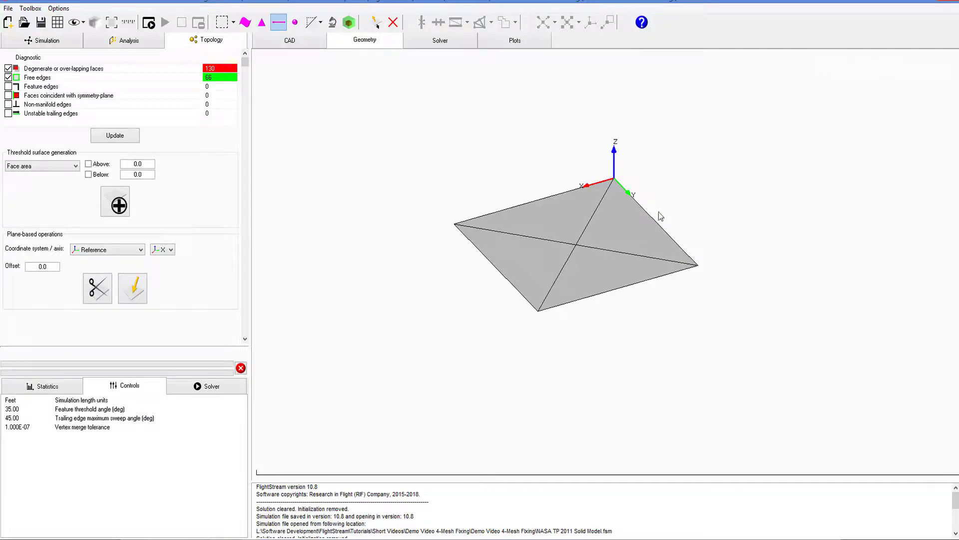
Step: Examine the faulty mesh faces at the rear end of the fuselage between the vertical fin and the horizontal tail
{"action": "scroll", "coordinate": [739, 198], "scroll_direction": "down", "scroll_amount": 10}
{"action": "scroll", "coordinate": [686, 210], "scroll_direction": "up", "scroll_amount": 3}
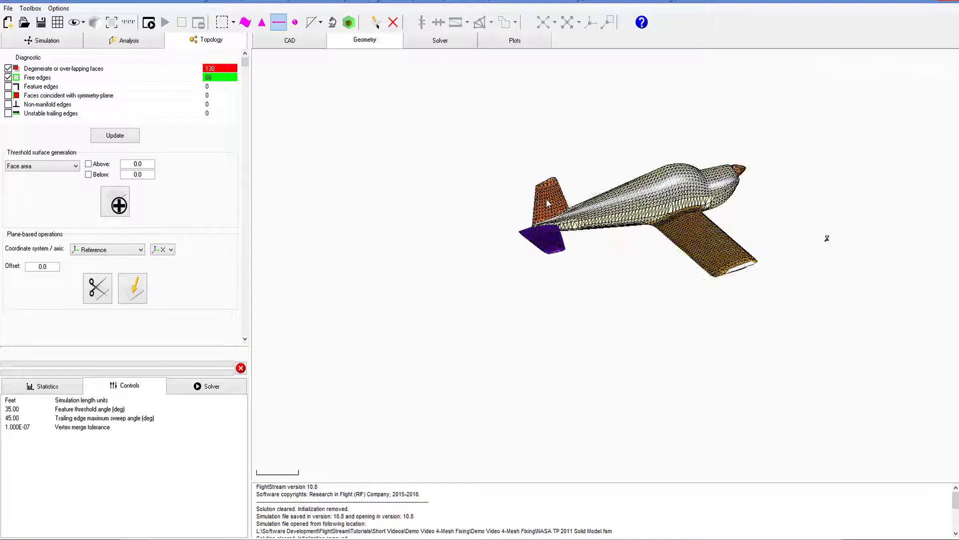
{"action": "scroll", "coordinate": [547, 198], "scroll_direction": "up", "scroll_amount": 5}
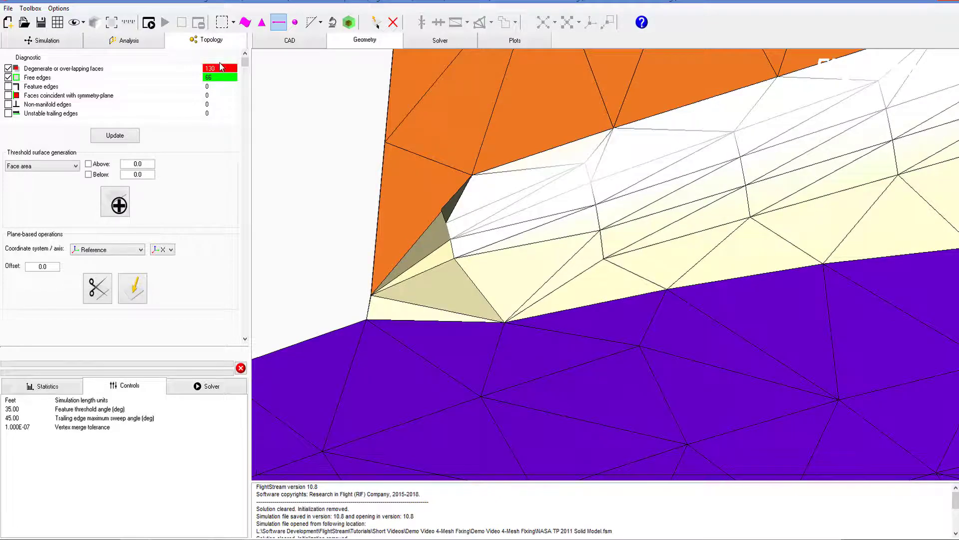
{"action": "scroll", "coordinate": [457, 214], "scroll_direction": "down", "scroll_amount": 3}
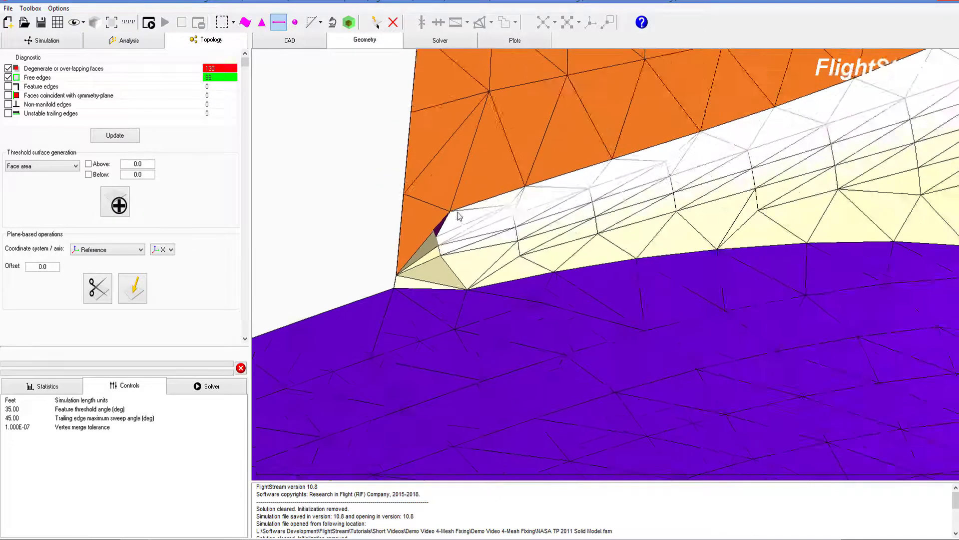
{"action": "scroll", "coordinate": [457, 215], "scroll_direction": "up", "scroll_amount": 5}
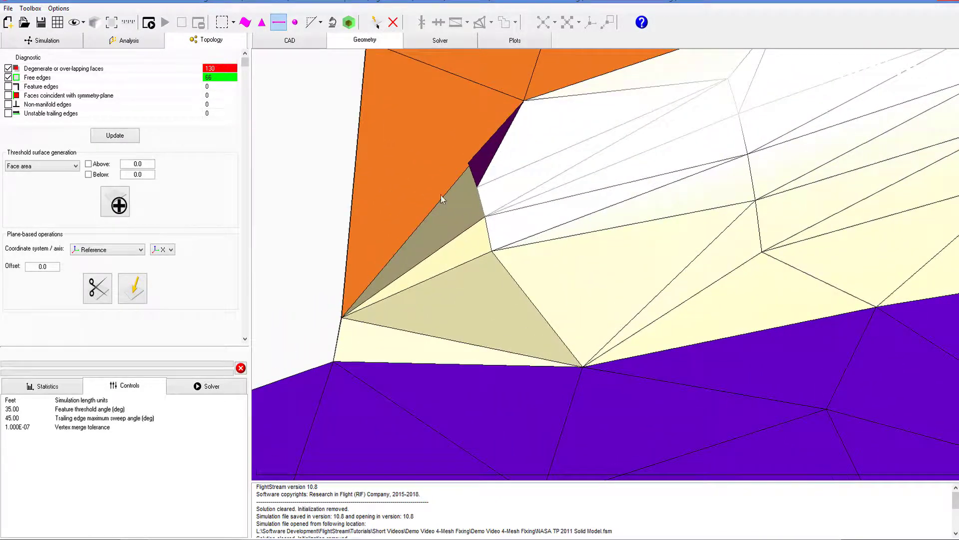
{"action": "scroll", "coordinate": [442, 199], "scroll_direction": "down", "scroll_amount": 2}
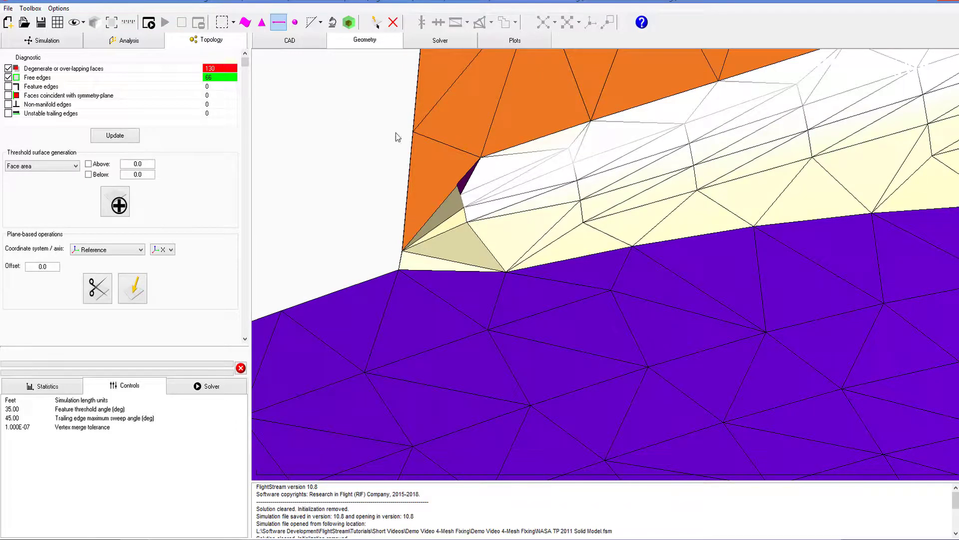
{"action": "scroll", "coordinate": [444, 127], "scroll_direction": "down", "scroll_amount": 3}
{"action": "scroll", "coordinate": [445, 139], "scroll_direction": "down", "scroll_amount": 3}
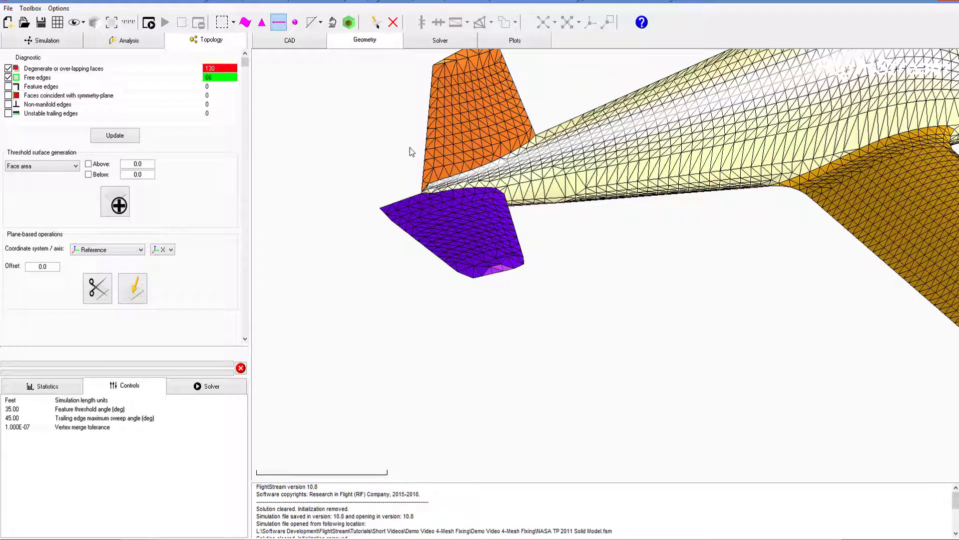
{"action": "scroll", "coordinate": [440, 155], "scroll_direction": "up", "scroll_amount": 8}
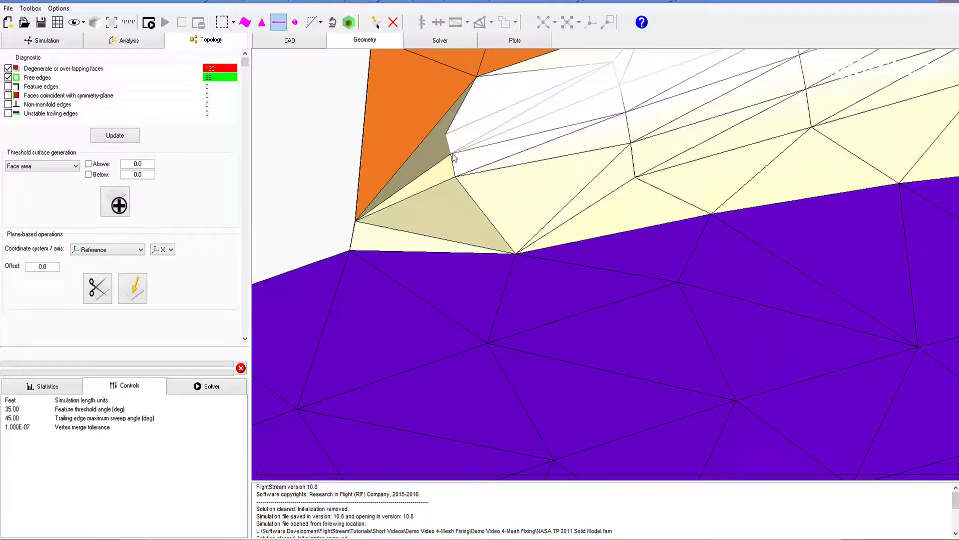
Step: Select the mesh vertex on the rear fuselage edge beneath the fin's trailing edge and center the coordinate axes on it
{"action": "left_click", "coordinate": [295, 22]}
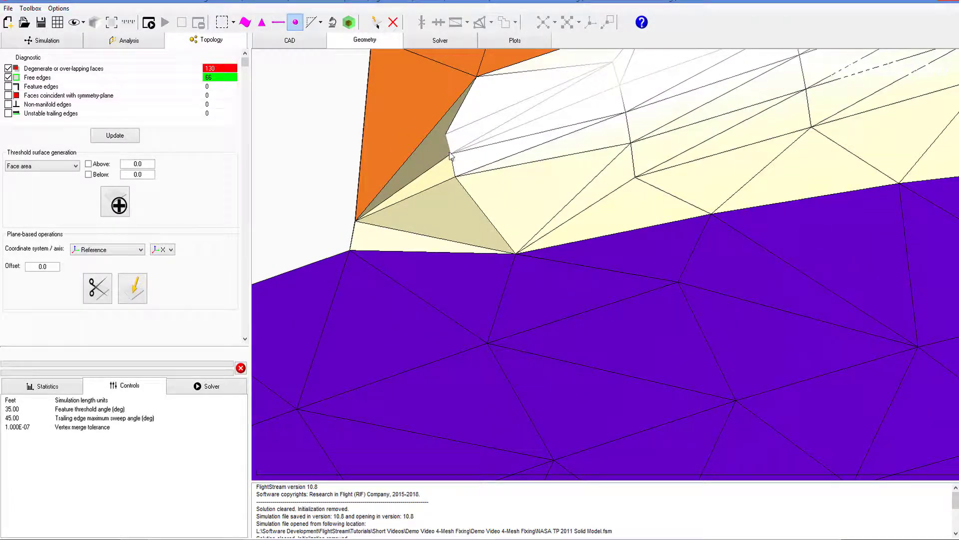
{"action": "left_click", "coordinate": [481, 186]}
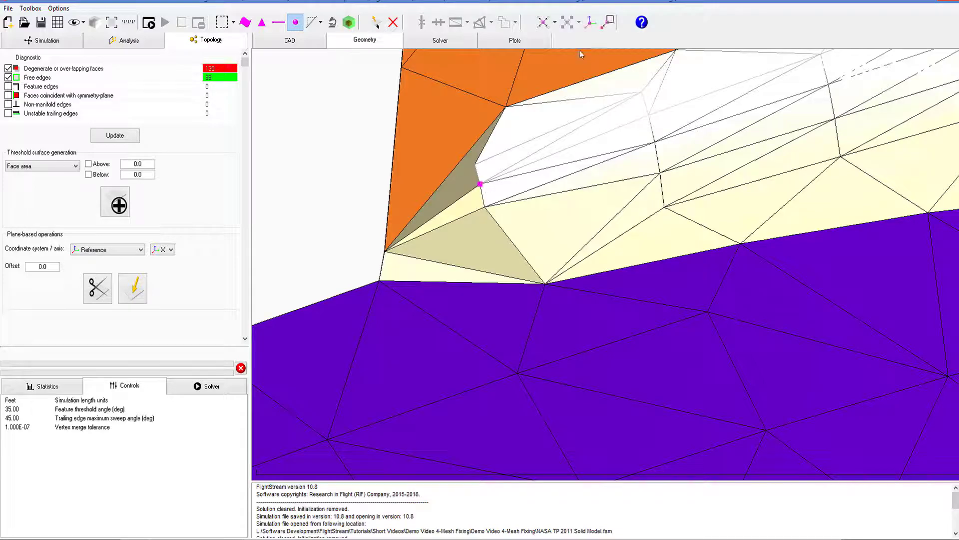
{"action": "middle_click_drag", "start_coordinate": [549, 102], "coordinate": [392, 195]}
{"action": "left_click_drag", "start_coordinate": [393, 198], "coordinate": [483, 144]}
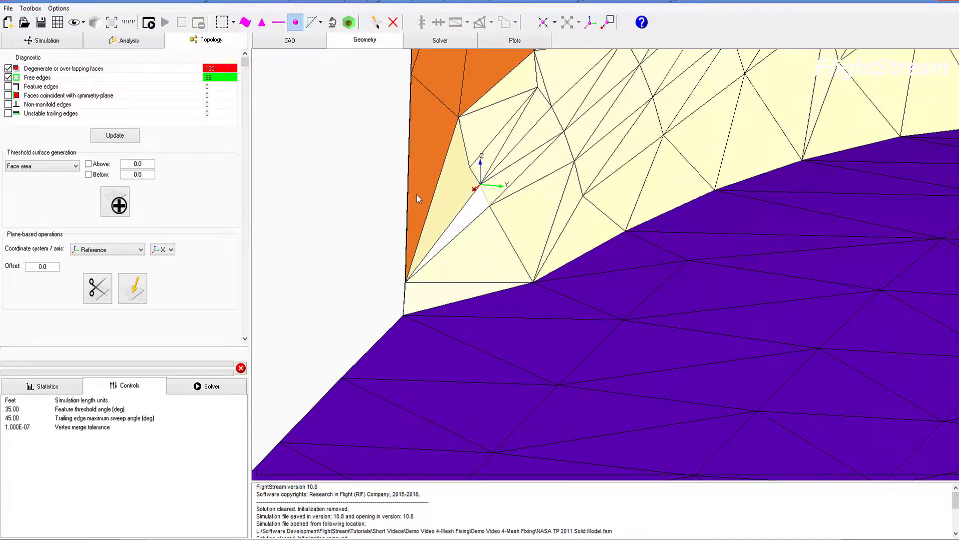
{"action": "left_click_drag", "start_coordinate": [417, 194], "coordinate": [475, 178]}
{"action": "scroll", "coordinate": [475, 178], "scroll_direction": "up", "scroll_amount": 5}
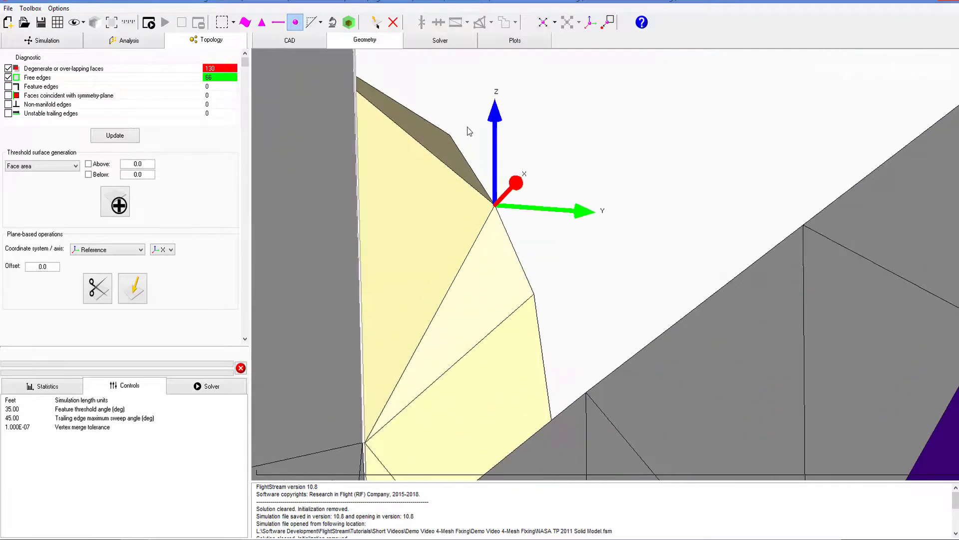
Step: Delete the narrow folded face next to the axis origin at the rear end of the fuselage
{"action": "left_click", "coordinate": [261, 22]}
{"action": "left_click", "coordinate": [445, 159]}
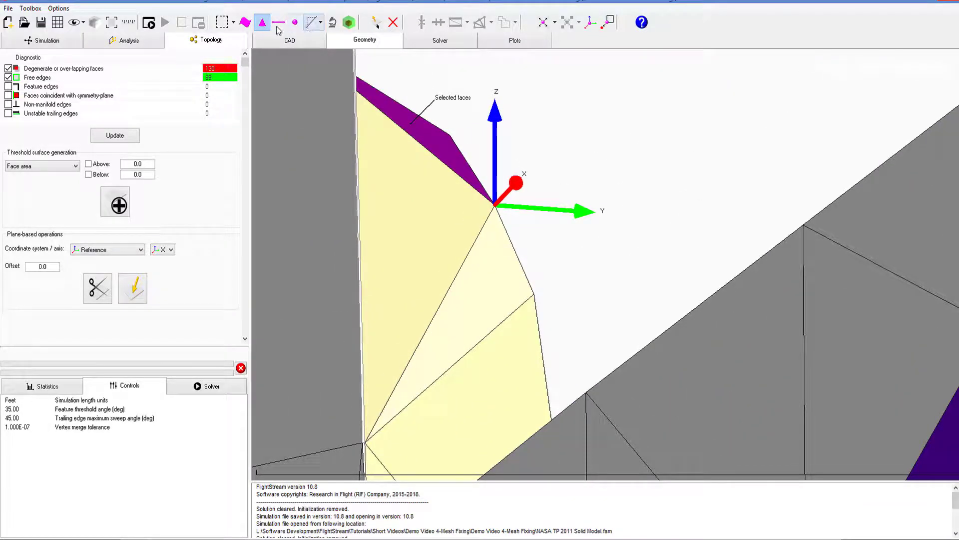
{"action": "left_click", "coordinate": [392, 22]}
Step: Split the long mesh edge beside the narrow gap beneath the fin's trailing edge in two
{"action": "left_click_drag", "start_coordinate": [525, 168], "coordinate": [450, 238]}
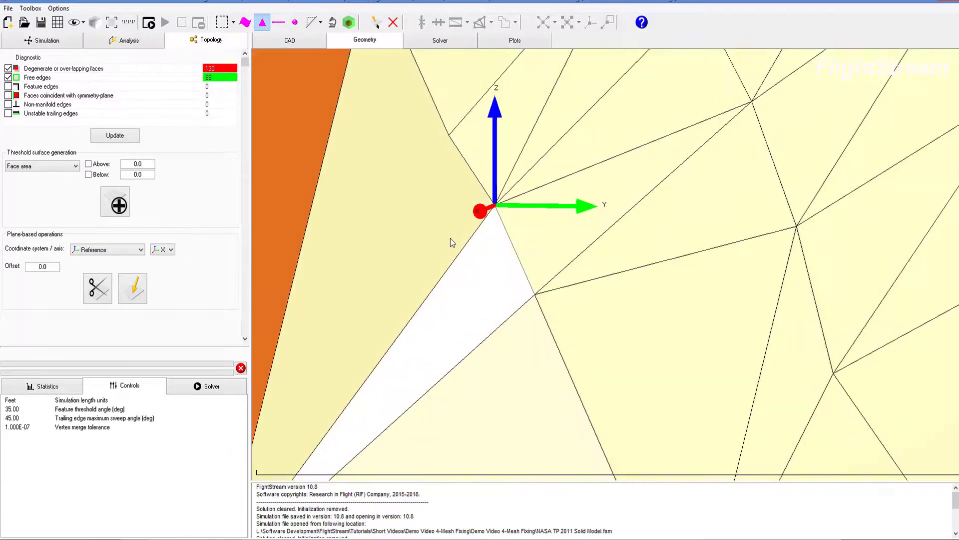
{"action": "left_click_drag", "start_coordinate": [418, 173], "coordinate": [499, 120]}
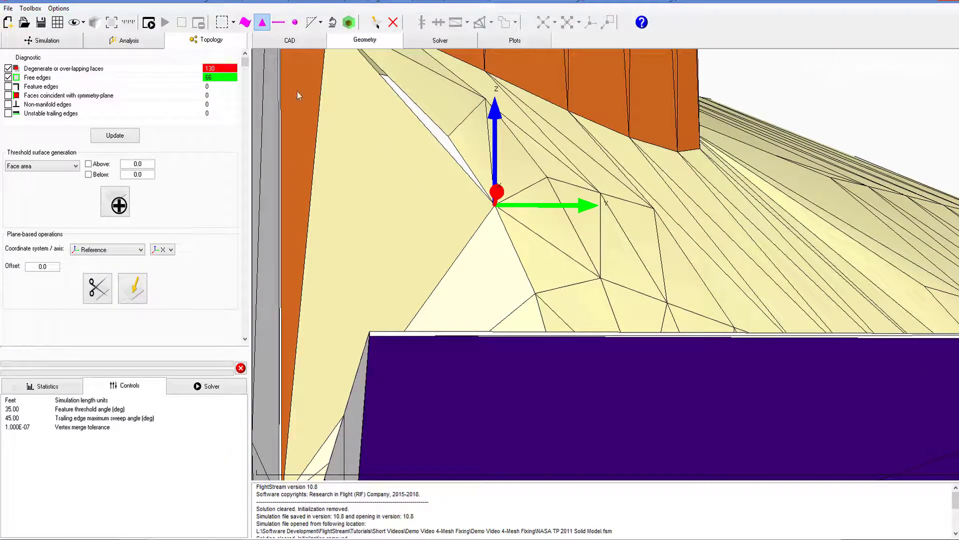
{"action": "left_click", "coordinate": [278, 22]}
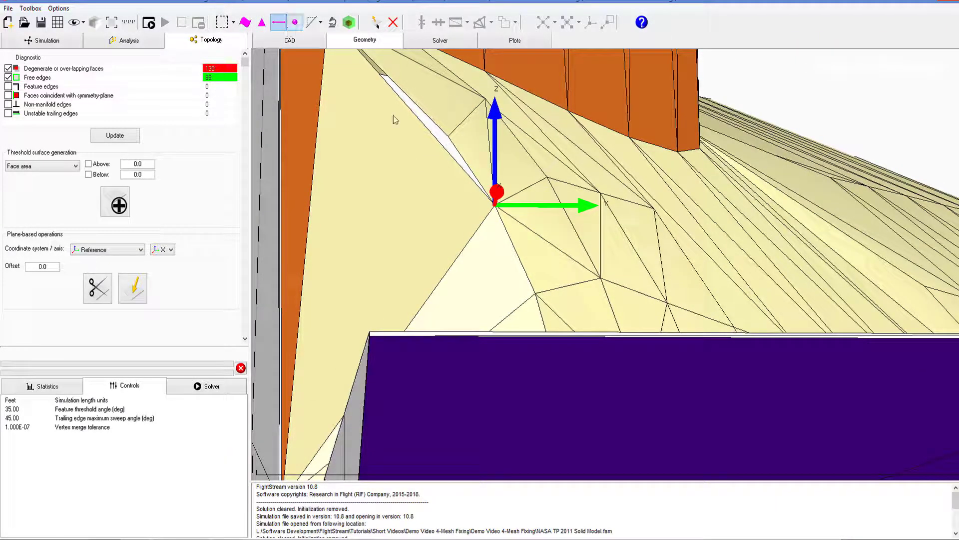
{"action": "left_click", "coordinate": [415, 115]}
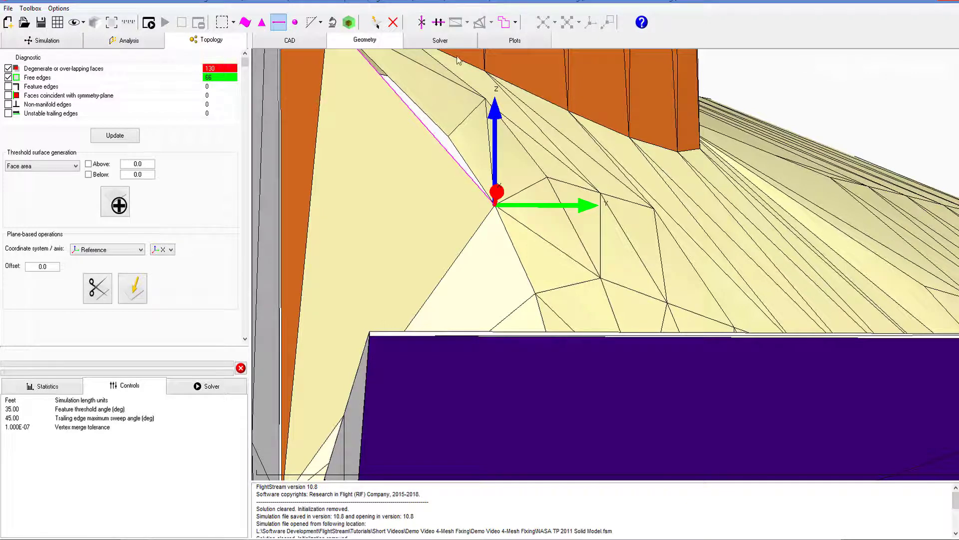
{"action": "left_click", "coordinate": [422, 23]}
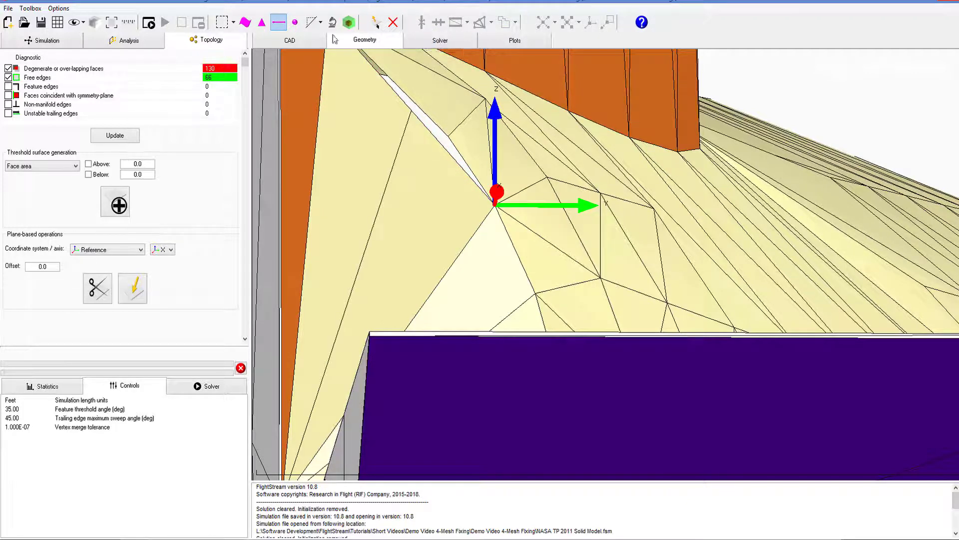
Step: Merge the vertex on the split edge with the vertex across the gap, using merging by averaging
{"action": "left_click", "coordinate": [295, 22]}
{"action": "scroll", "coordinate": [424, 101], "scroll_direction": "up", "scroll_amount": 3}
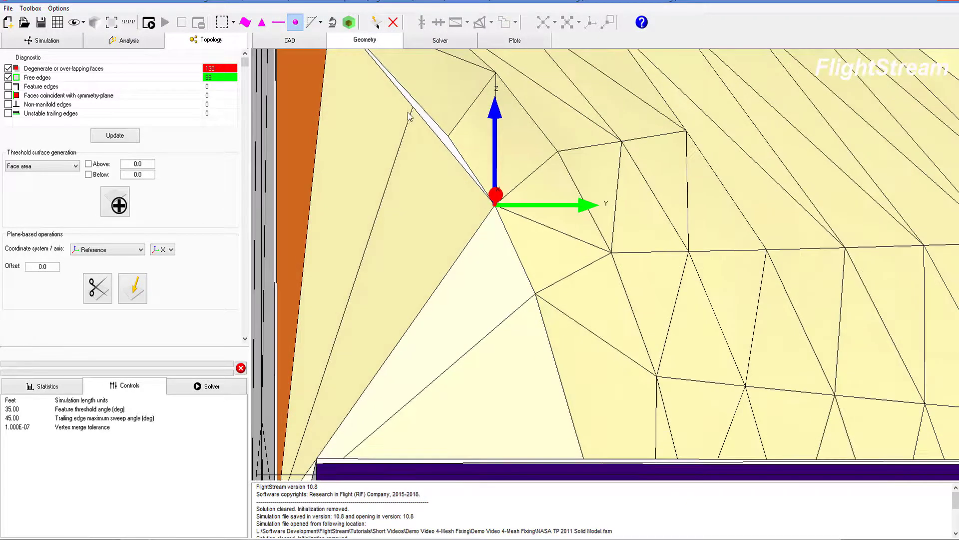
{"action": "middle_click_drag", "start_coordinate": [403, 134], "coordinate": [416, 121]}
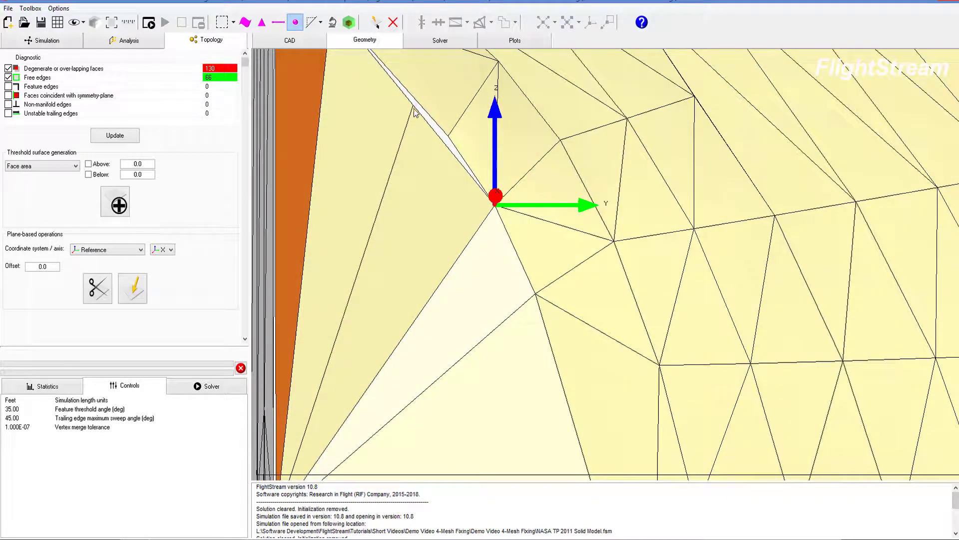
{"action": "left_click", "coordinate": [414, 111]}
{"action": "middle_click_drag", "start_coordinate": [449, 143], "coordinate": [436, 161]}
{"action": "left_click", "coordinate": [580, 24]}
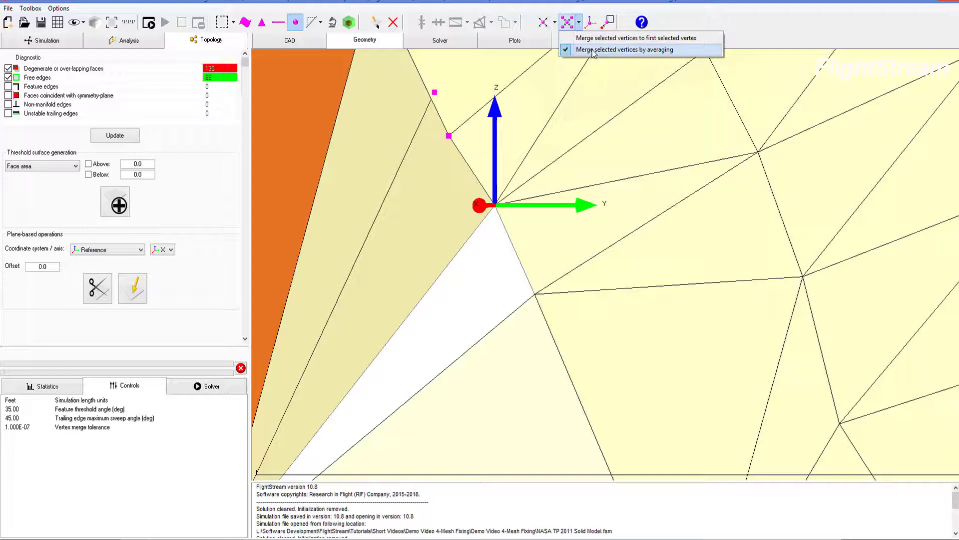
{"action": "left_click_drag", "start_coordinate": [443, 129], "coordinate": [484, 96]}
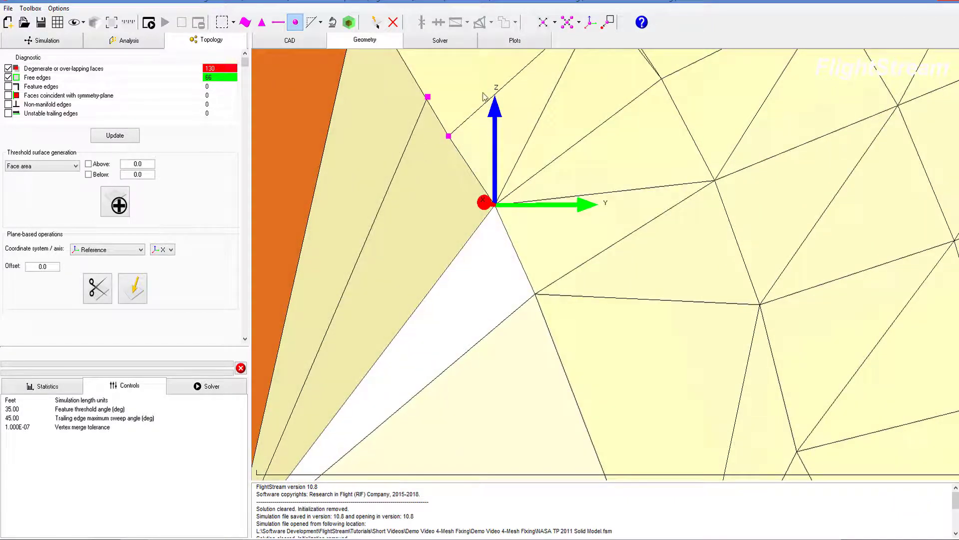
{"action": "left_click", "coordinate": [567, 22]}
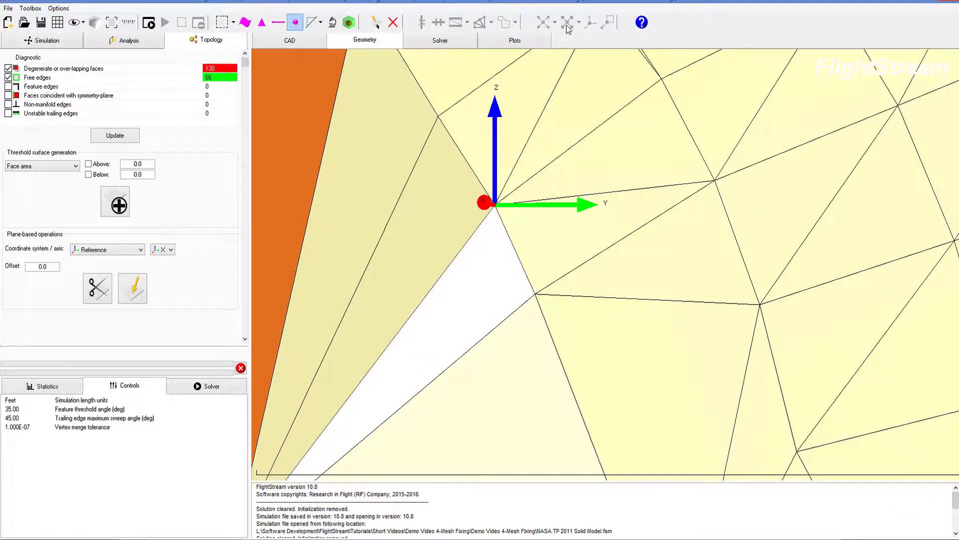
Step: Update the topology diagnostics and examine the highlighted free edges across the whole aircraft
{"action": "left_click", "coordinate": [126, 136]}
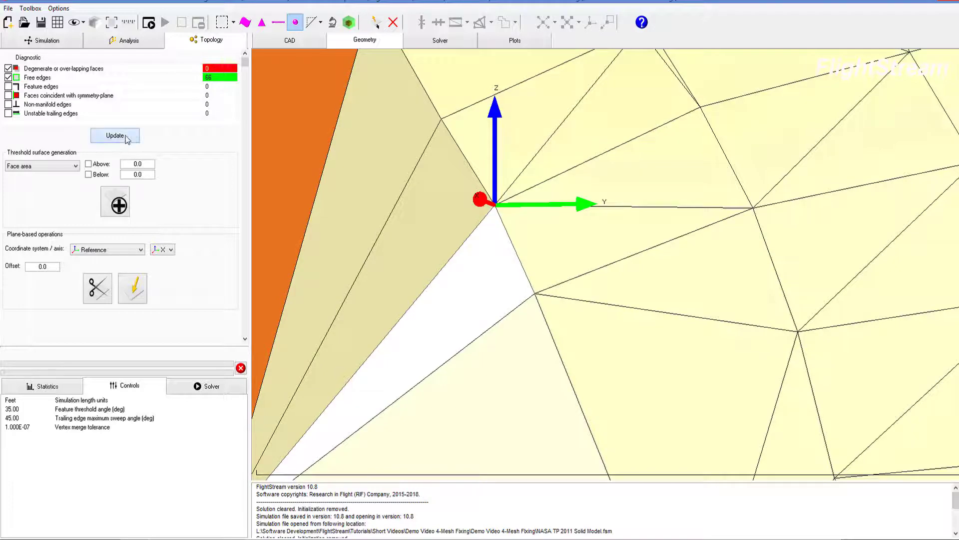
{"action": "scroll", "coordinate": [592, 159], "scroll_direction": "down", "scroll_amount": 10}
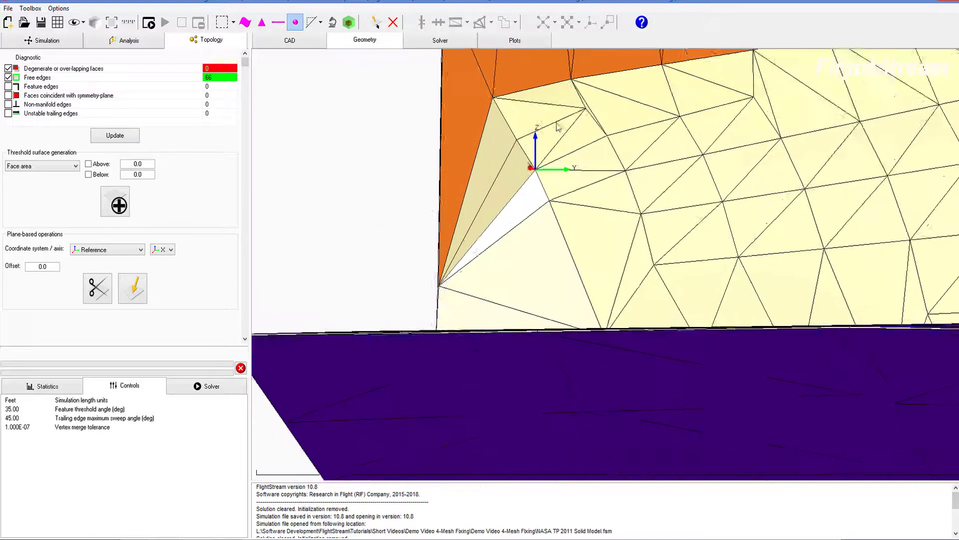
{"action": "scroll", "coordinate": [592, 159], "scroll_direction": "up", "scroll_amount": 4}
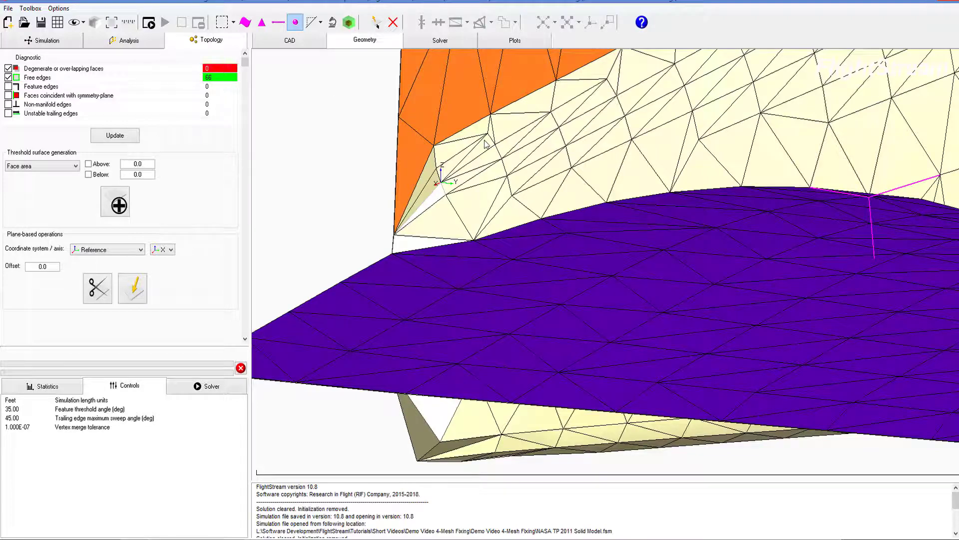
{"action": "scroll", "coordinate": [442, 139], "scroll_direction": "down", "scroll_amount": 8}
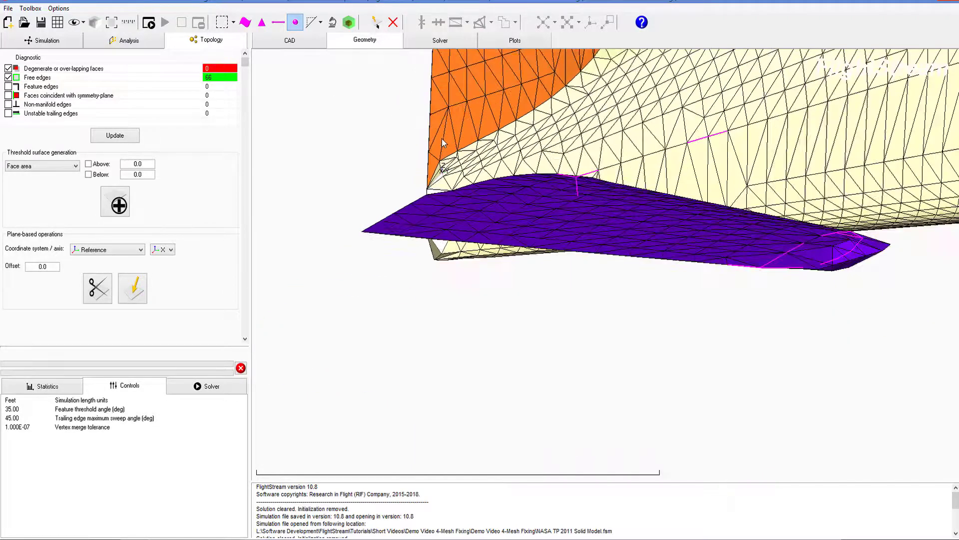
{"action": "middle_click_drag", "start_coordinate": [480, 161], "coordinate": [559, 239]}
{"action": "scroll", "coordinate": [407, 140], "scroll_direction": "down", "scroll_amount": 4}
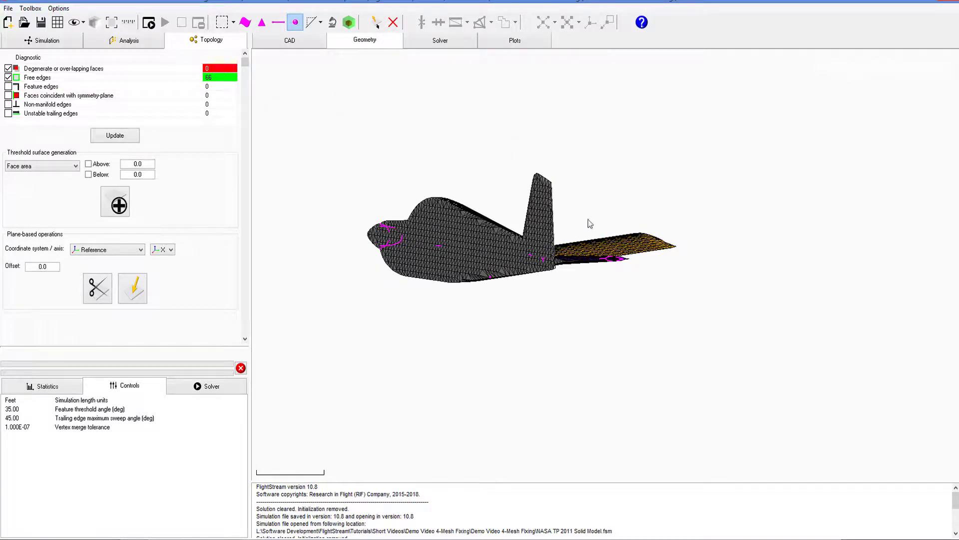
{"action": "scroll", "coordinate": [429, 283], "scroll_direction": "up", "scroll_amount": 2}
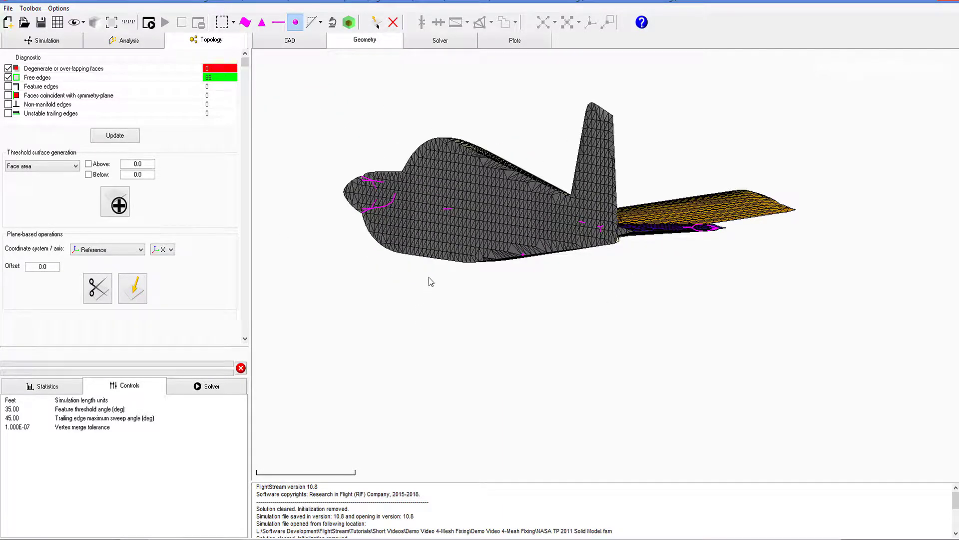
Step: Delete the first geometry body, the flat surface closing the aircraft along its symmetry plane
{"action": "left_click", "coordinate": [67, 49]}
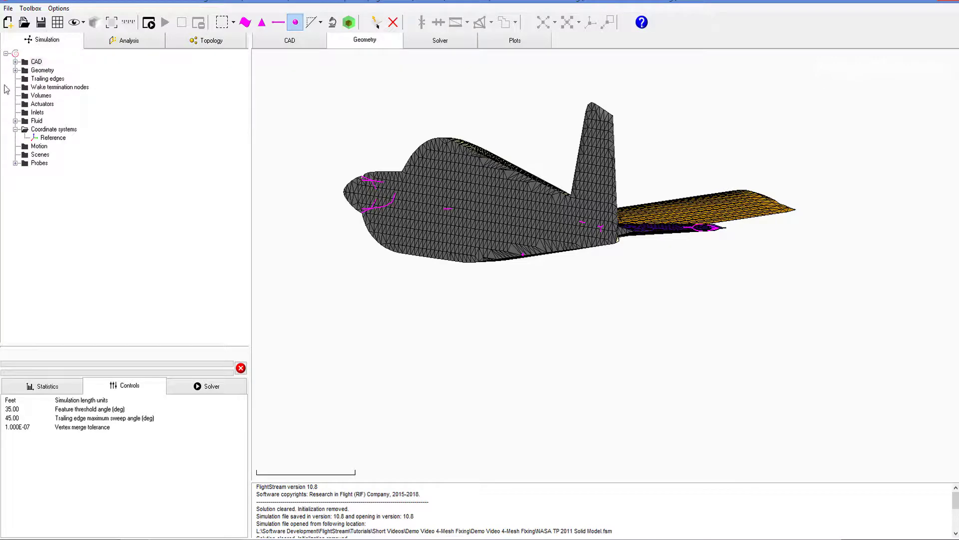
{"action": "left_click", "coordinate": [15, 69]}
{"action": "right_click", "coordinate": [47, 95]}
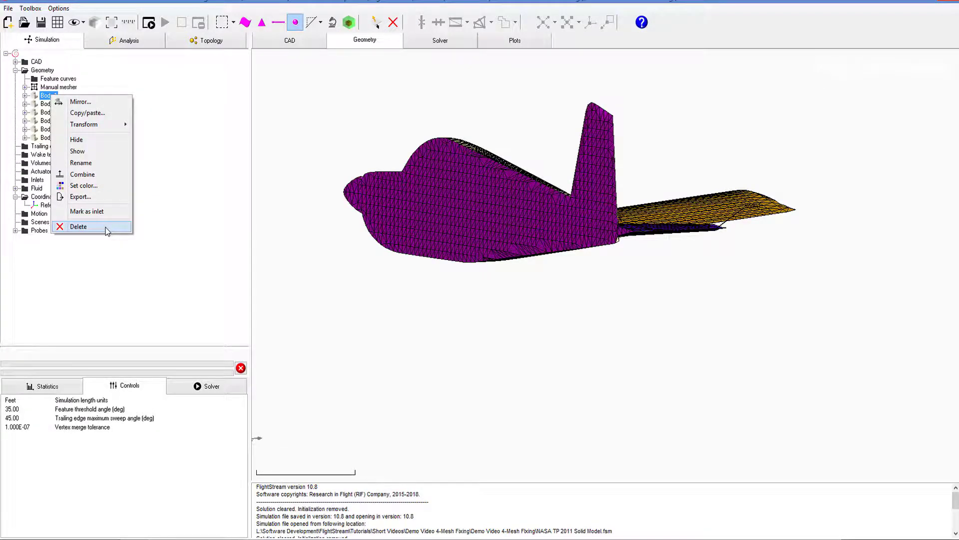
{"action": "left_click", "coordinate": [111, 225]}
Step: Refresh the topology diagnostics for the remaining bodies and highlight all free edges on the open half model
{"action": "middle_click_drag", "start_coordinate": [423, 115], "coordinate": [648, 236]}
{"action": "right_click_drag", "start_coordinate": [647, 238], "coordinate": [500, 293]}
{"action": "middle_click_drag", "start_coordinate": [500, 292], "coordinate": [352, 198]}
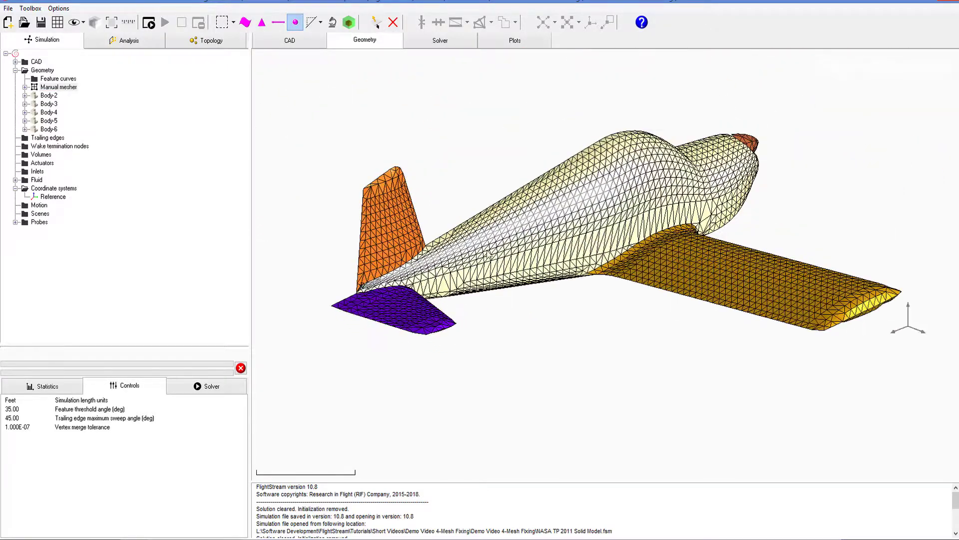
{"action": "right_click_drag", "start_coordinate": [352, 198], "coordinate": [329, 154]}
{"action": "left_click", "coordinate": [204, 41]}
{"action": "left_click", "coordinate": [121, 140]}
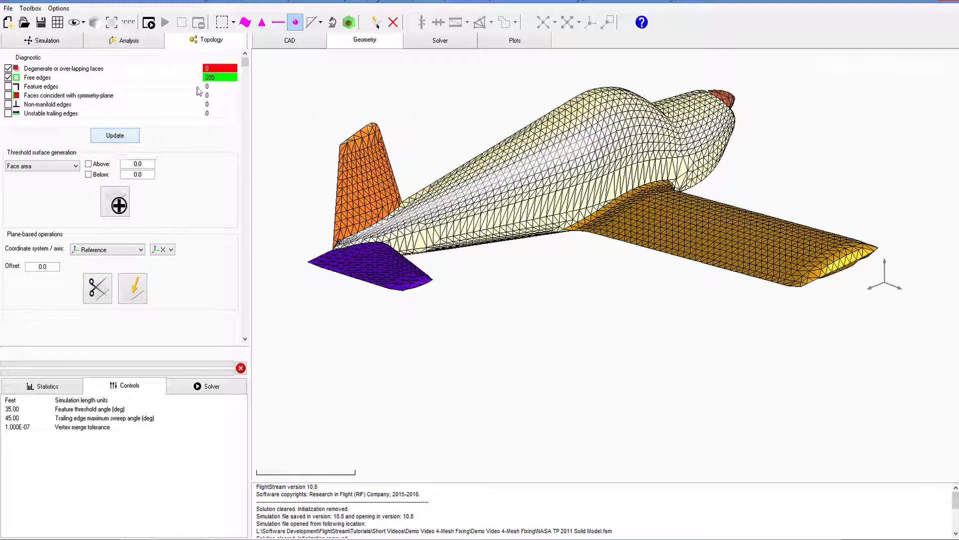
{"action": "left_click_drag", "start_coordinate": [432, 136], "coordinate": [495, 144]}
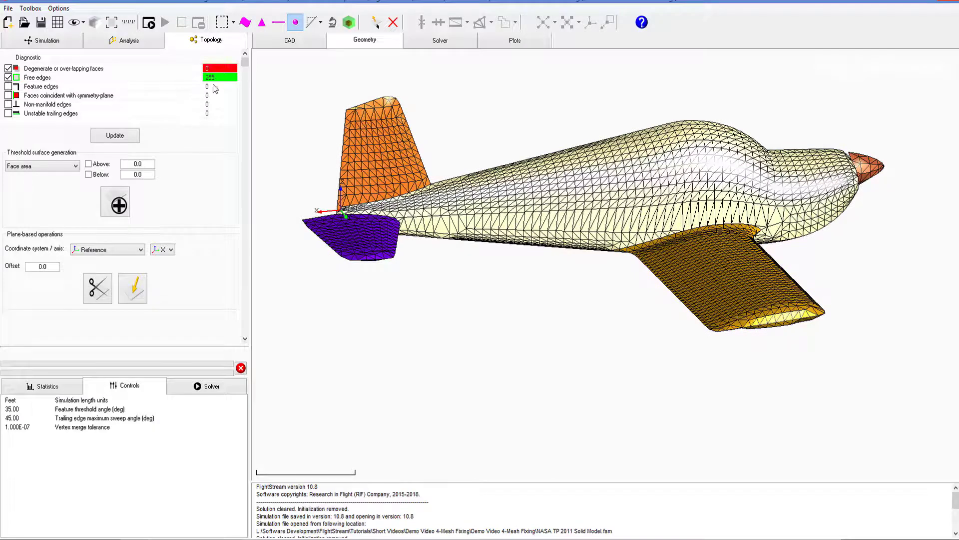
{"action": "left_click", "coordinate": [216, 79]}
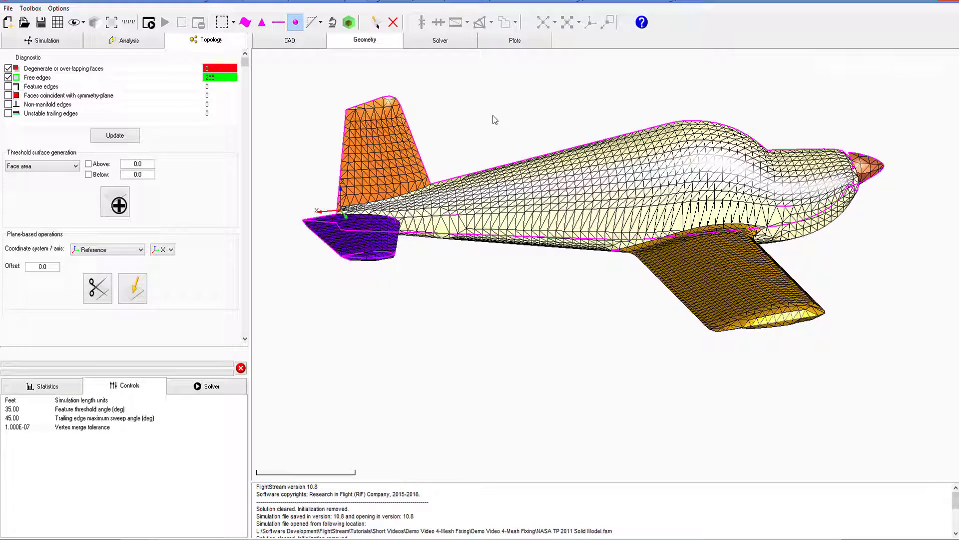
{"action": "left_click_drag", "start_coordinate": [493, 116], "coordinate": [570, 89]}
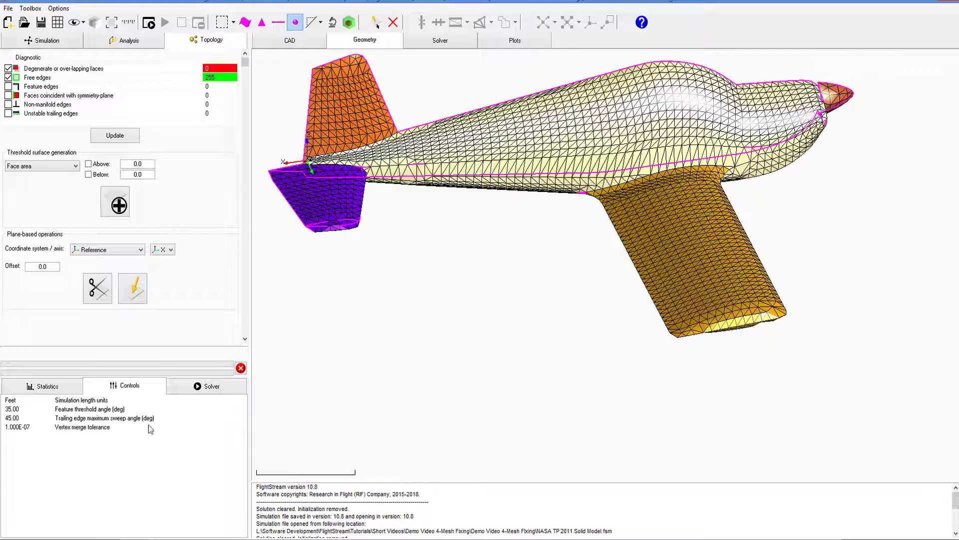
Step: Clear the free-edge highlight and check the mesh vertex near the stray free edge on the rear fuselage by selecting it
{"action": "scroll", "coordinate": [449, 193], "scroll_direction": "up", "scroll_amount": 10}
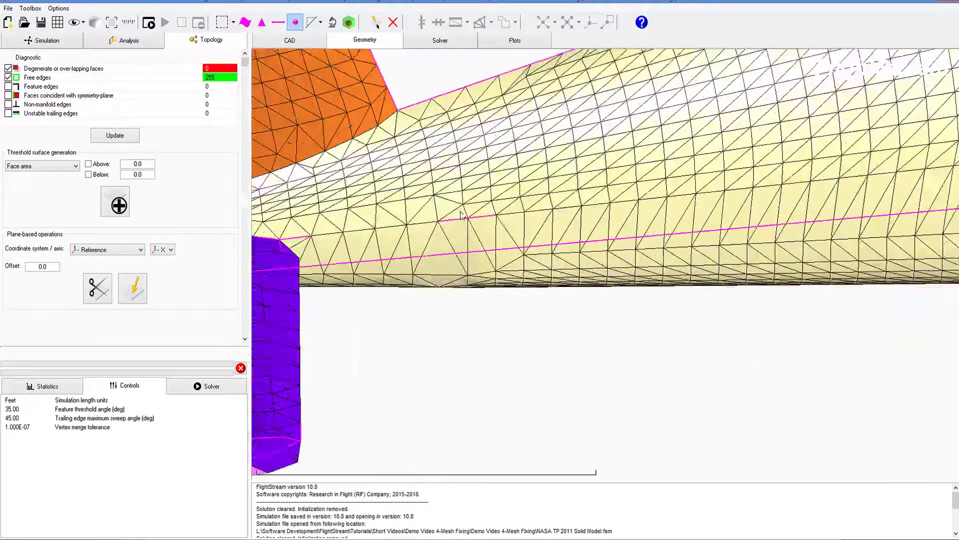
{"action": "key", "text": "Escape"}
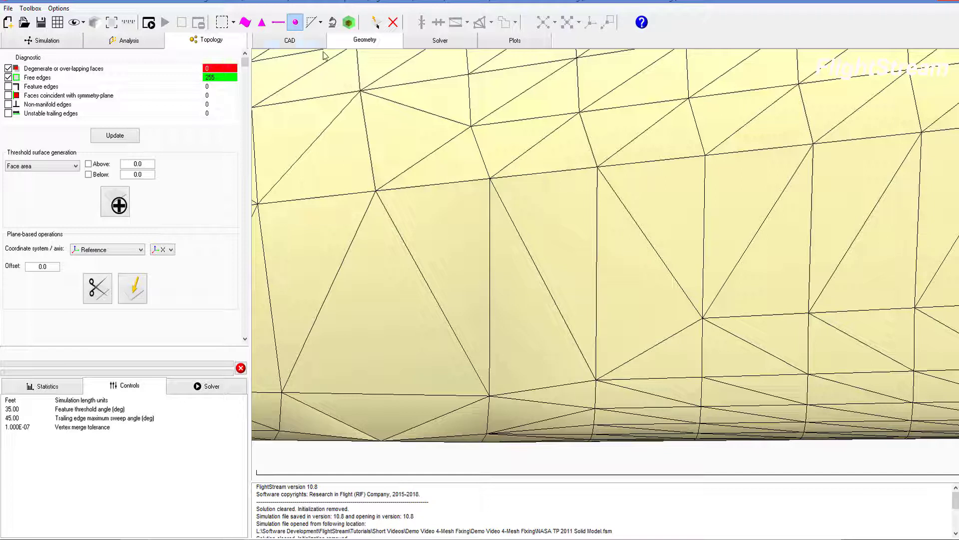
{"action": "left_click", "coordinate": [293, 22]}
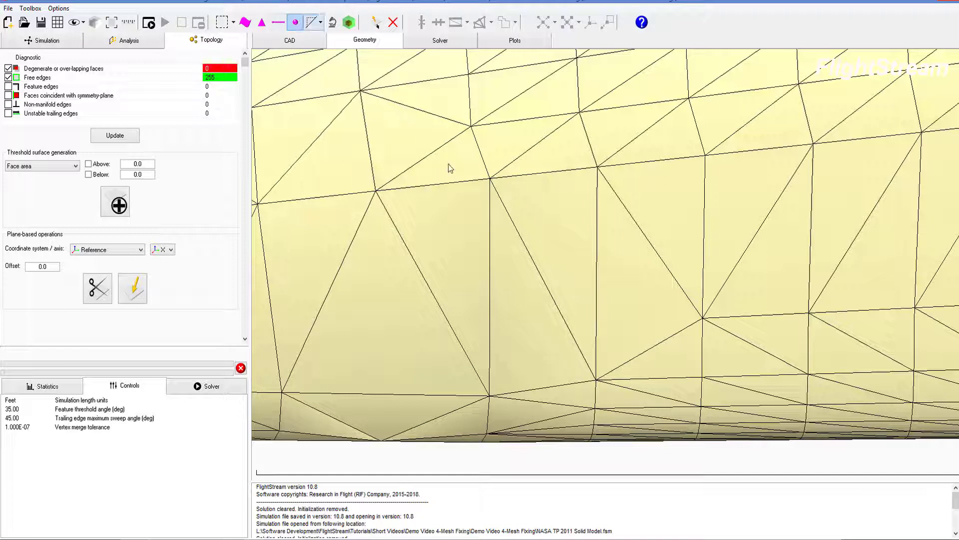
{"action": "left_click", "coordinate": [492, 181]}
{"action": "left_click", "coordinate": [490, 178]}
{"action": "left_click", "coordinate": [491, 179]}
{"action": "left_click", "coordinate": [490, 179]}
{"action": "left_click", "coordinate": [490, 179]}
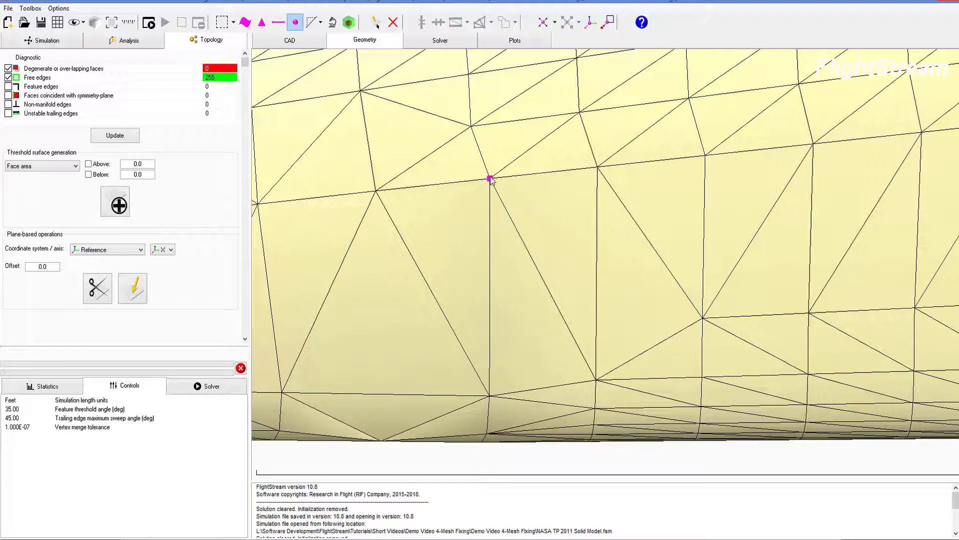
{"action": "left_click", "coordinate": [489, 177]}
{"action": "scroll", "coordinate": [514, 186], "scroll_direction": "down", "scroll_amount": 3}
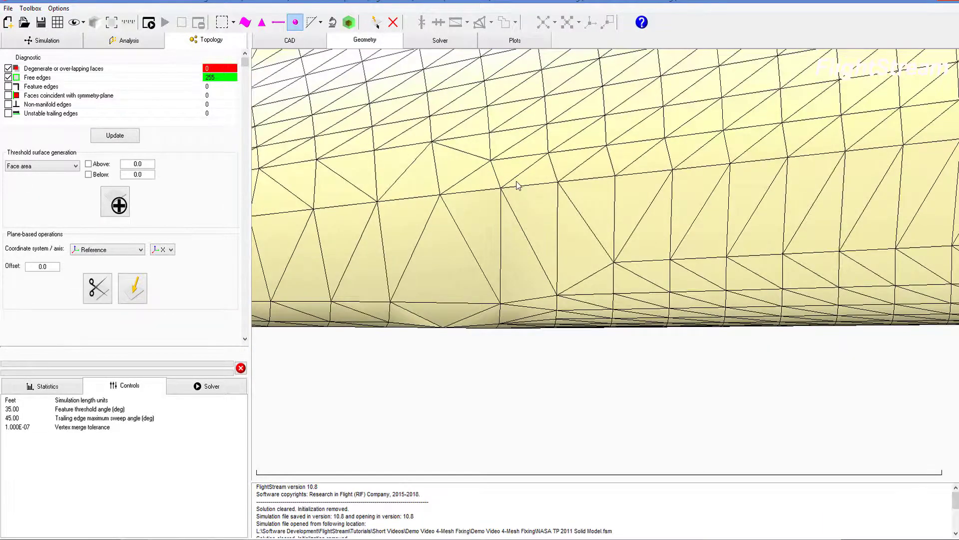
Step: Set the vertex merge tolerance to 1.000E-05
{"action": "left_click", "coordinate": [22, 428]}
{"action": "left_click", "coordinate": [31, 426]}
{"action": "key", "text": "BackSpace"}
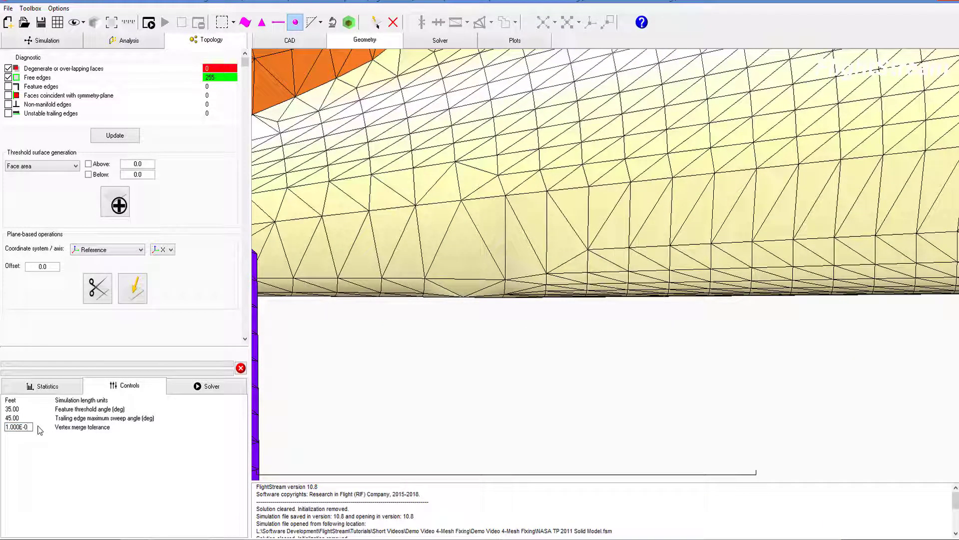
{"action": "key", "text": "Return"}
Step: Update the topology diagnostics with the new merge tolerance and highlight the free edges
{"action": "scroll", "coordinate": [487, 236], "scroll_direction": "down", "scroll_amount": 5}
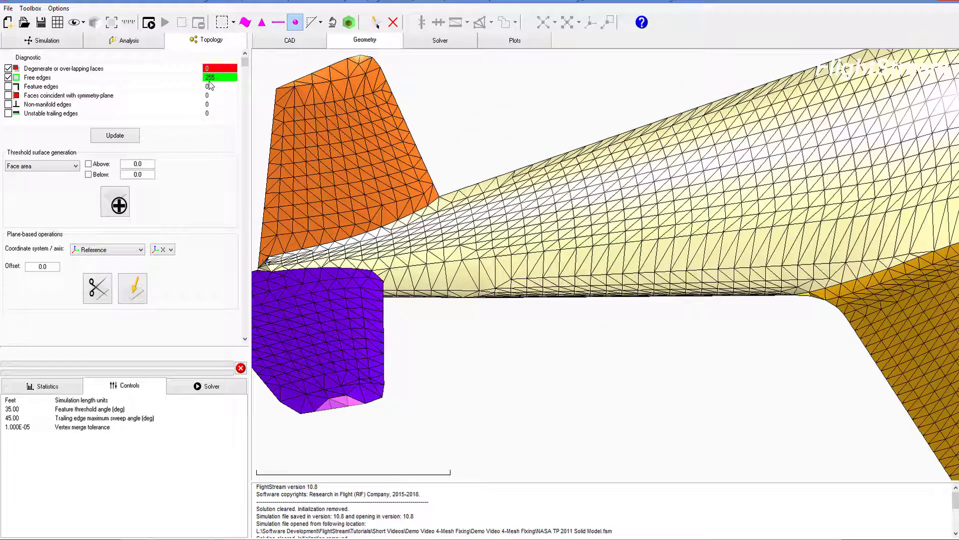
{"action": "left_click", "coordinate": [131, 134]}
{"action": "left_click", "coordinate": [221, 80]}
{"action": "scroll", "coordinate": [514, 180], "scroll_direction": "down", "scroll_amount": 4}
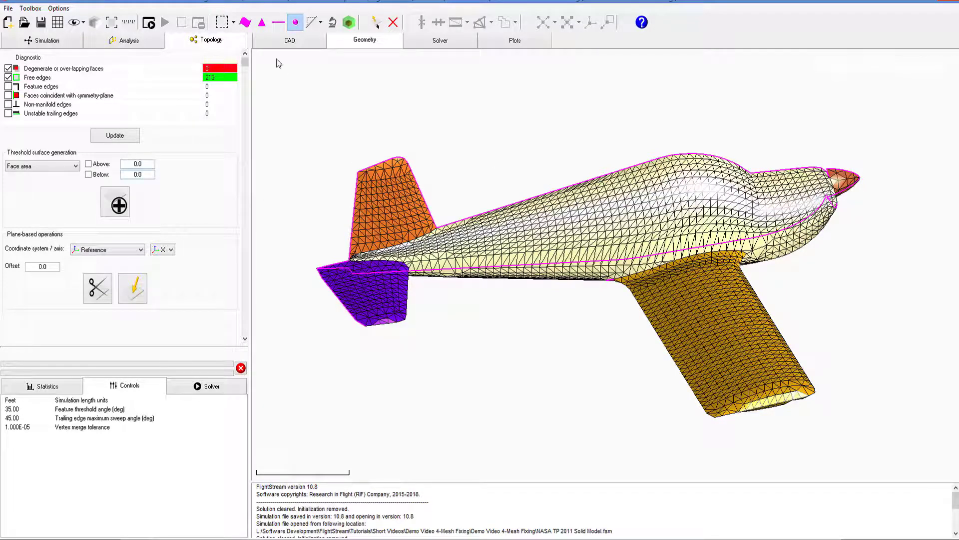
Step: Select the open fuselage vertex beside the spinner's upper corner and centre the view axes on it
{"action": "scroll", "coordinate": [409, 201], "scroll_direction": "up", "scroll_amount": 5}
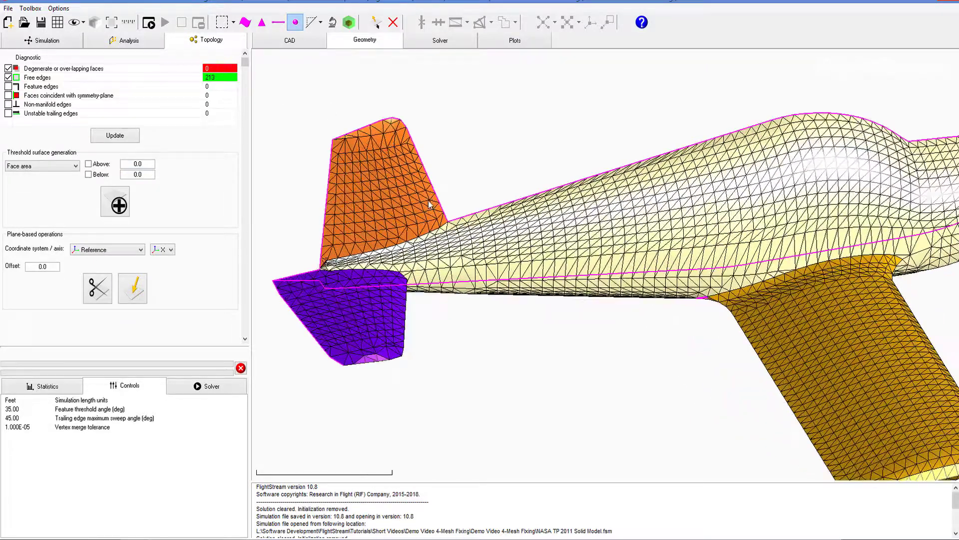
{"action": "scroll", "coordinate": [389, 302], "scroll_direction": "down", "scroll_amount": 3}
{"action": "scroll", "coordinate": [432, 281], "scroll_direction": "up", "scroll_amount": 5}
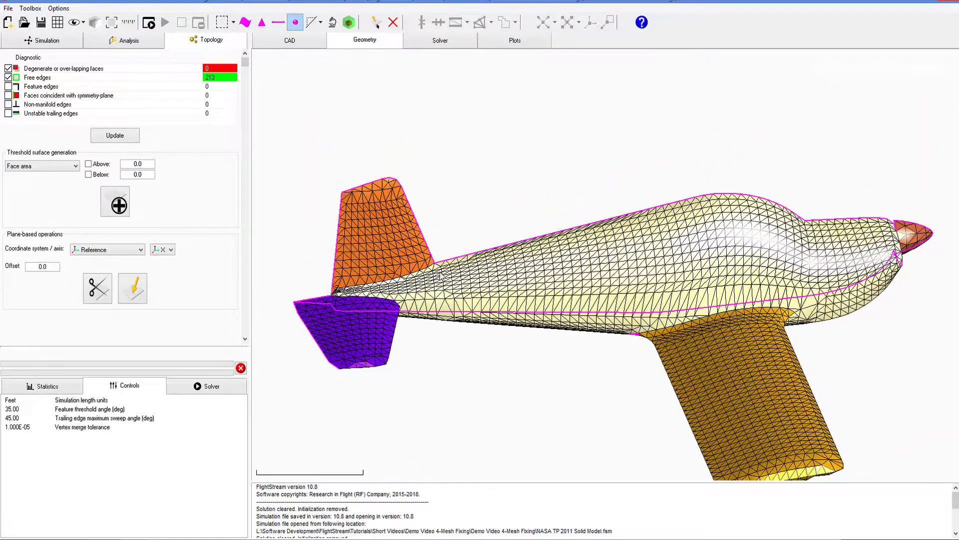
{"action": "left_click_drag", "start_coordinate": [472, 274], "coordinate": [670, 291]}
{"action": "scroll", "coordinate": [532, 179], "scroll_direction": "up", "scroll_amount": 10}
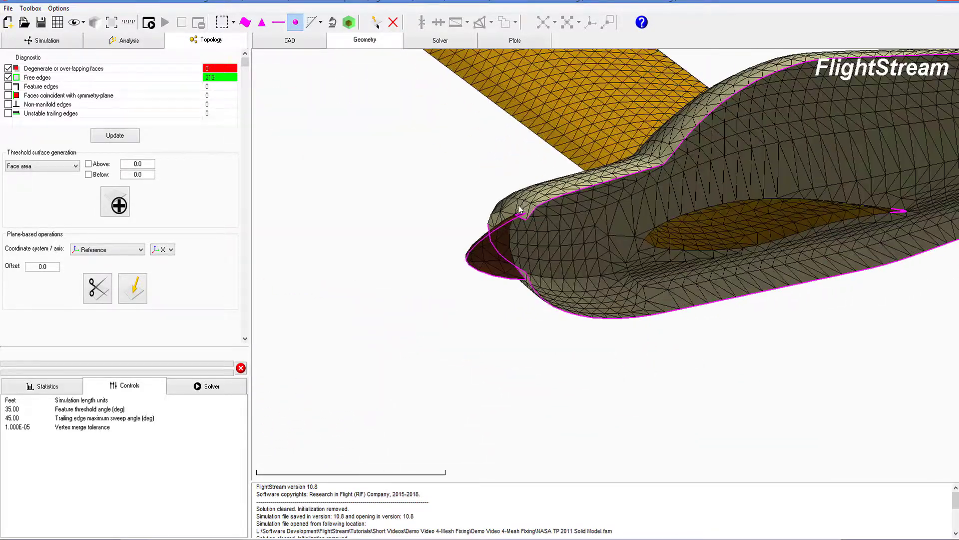
{"action": "left_click", "coordinate": [523, 224]}
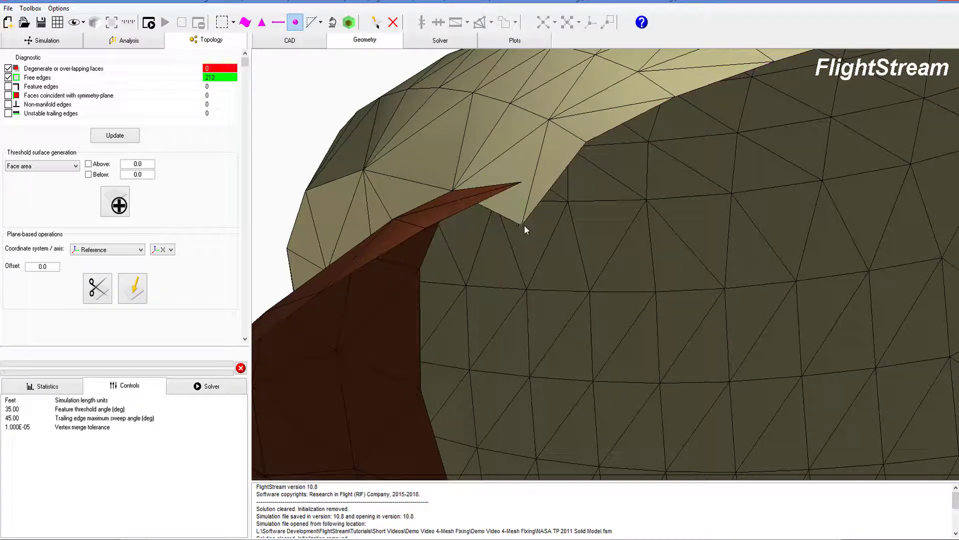
{"action": "left_click", "coordinate": [590, 22]}
{"action": "left_click_drag", "start_coordinate": [589, 140], "coordinate": [520, 158]}
{"action": "left_click_drag", "start_coordinate": [531, 205], "coordinate": [593, 210]}
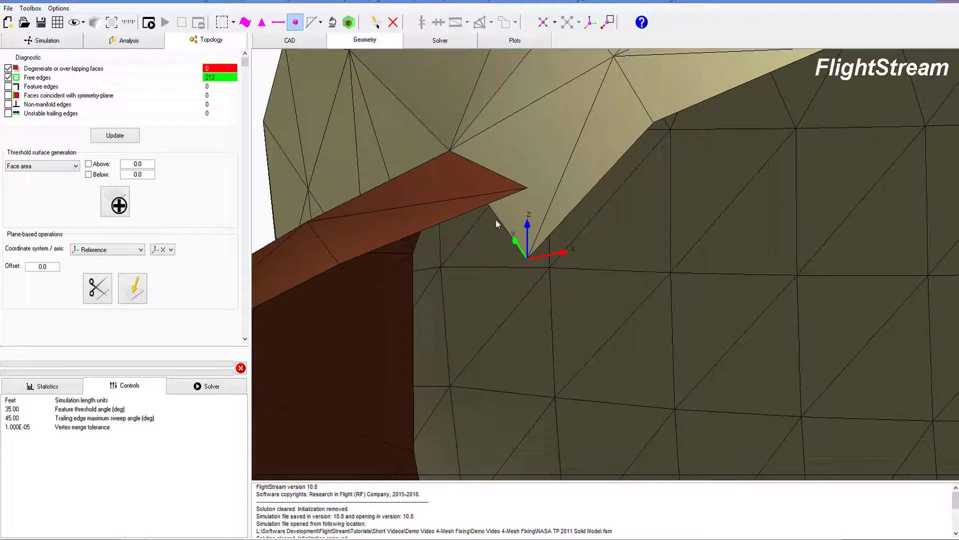
Step: Merge the fuselage nose vertex into the spinner's upper corner vertex using the merge to first selected vertex option
{"action": "left_click", "coordinate": [528, 257]}
{"action": "left_click", "coordinate": [579, 22]}
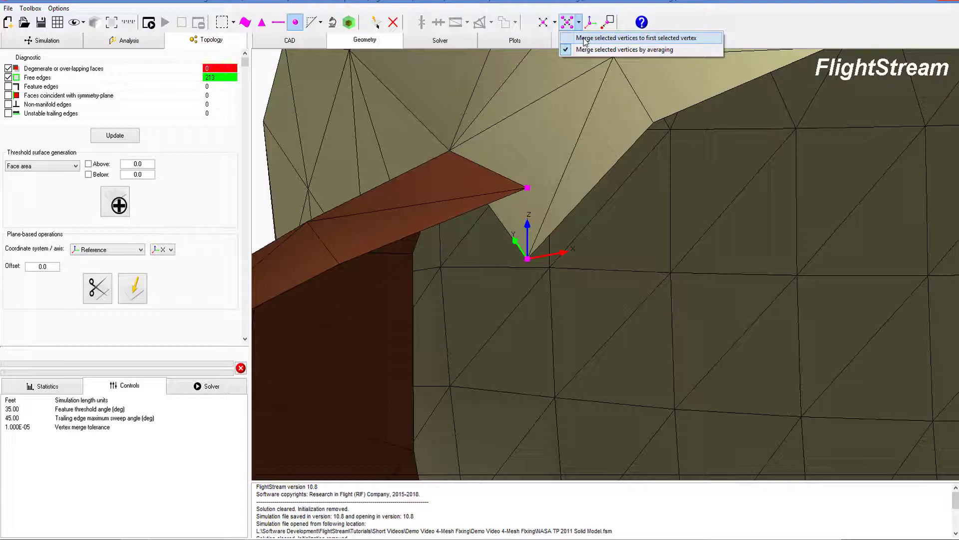
{"action": "left_click", "coordinate": [584, 38]}
{"action": "middle_click_drag", "start_coordinate": [529, 142], "coordinate": [514, 144]}
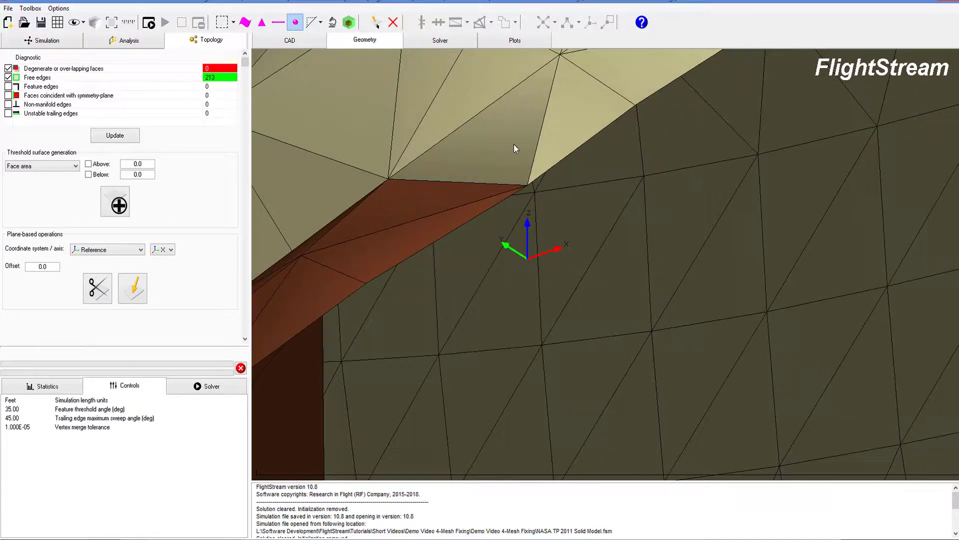
Step: Update the topology diagnostics and highlight the free edges on the whole aircraft
{"action": "scroll", "coordinate": [450, 178], "scroll_direction": "down", "scroll_amount": 3}
{"action": "middle_click_drag", "start_coordinate": [409, 179], "coordinate": [485, 159]}
{"action": "left_click_drag", "start_coordinate": [486, 163], "coordinate": [574, 145]}
{"action": "scroll", "coordinate": [493, 131], "scroll_direction": "down", "scroll_amount": 2}
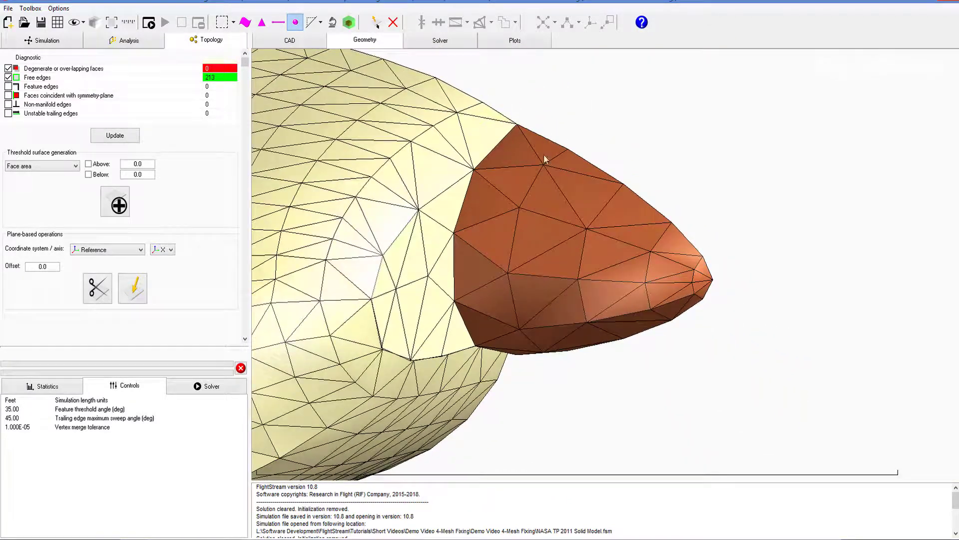
{"action": "scroll", "coordinate": [579, 160], "scroll_direction": "down", "scroll_amount": 8}
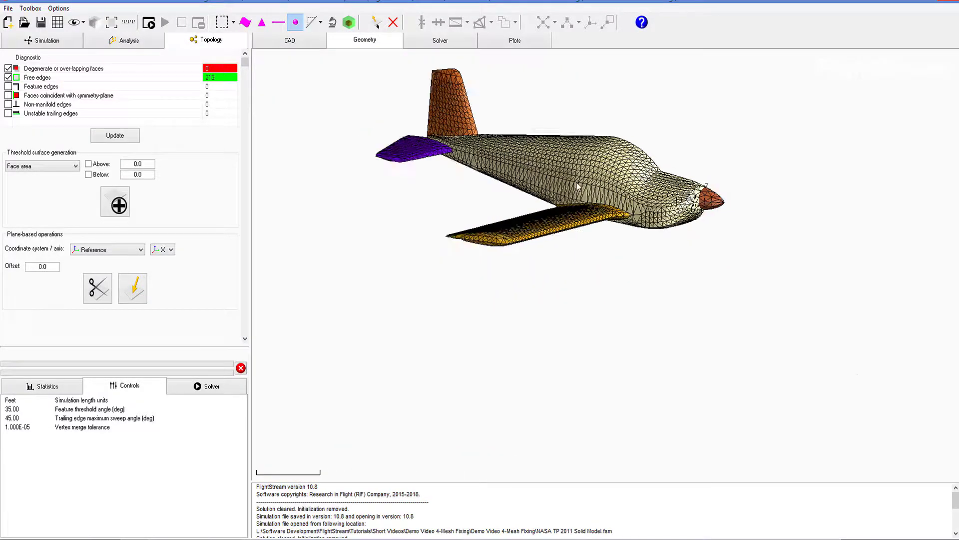
{"action": "left_click_drag", "start_coordinate": [576, 183], "coordinate": [228, 197]}
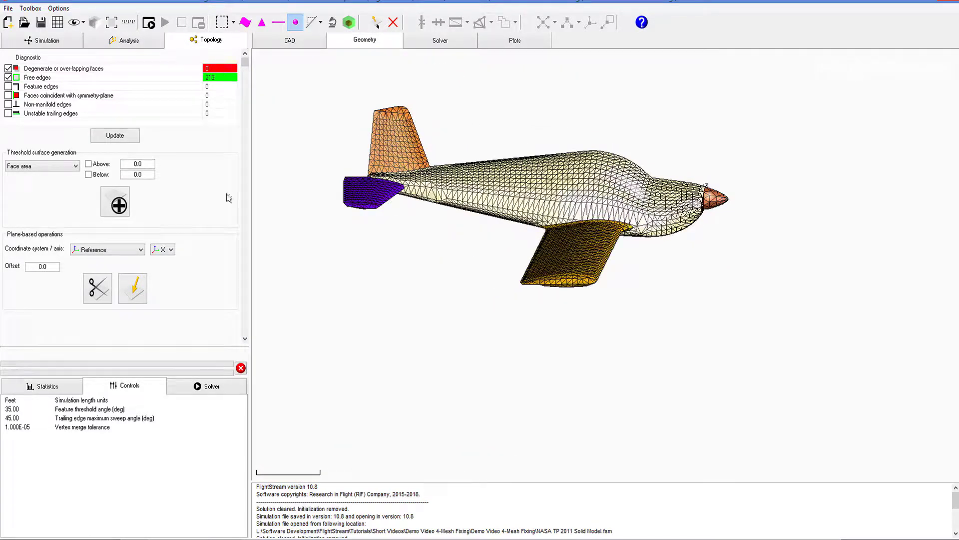
{"action": "left_click", "coordinate": [219, 77]}
{"action": "left_click_drag", "start_coordinate": [489, 150], "coordinate": [721, 277]}
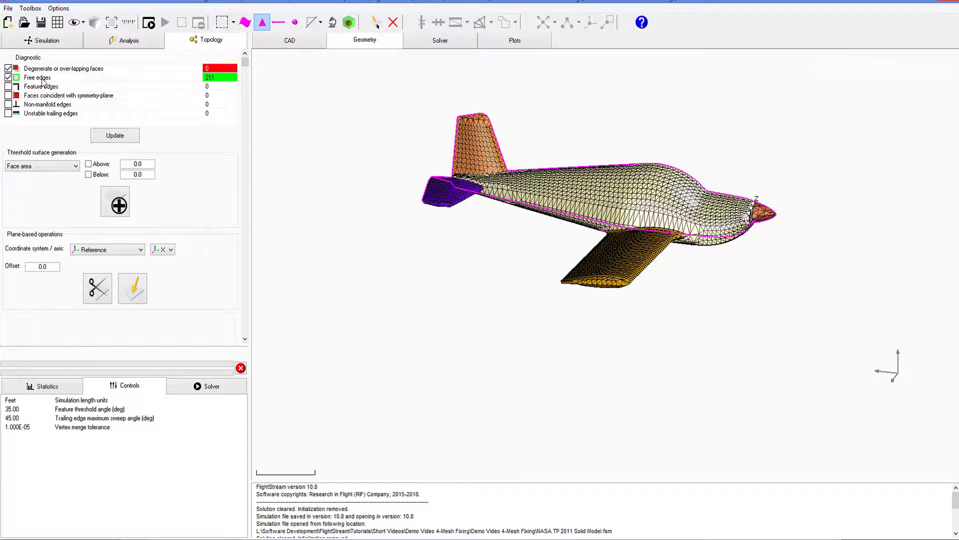
Step: Switch to vertex selection and centre the view axes on the wing-root trailing-edge vertex between the two mesh gaps
{"action": "left_click_drag", "start_coordinate": [490, 245], "coordinate": [634, 238]}
{"action": "scroll", "coordinate": [634, 238], "scroll_direction": "up", "scroll_amount": 8}
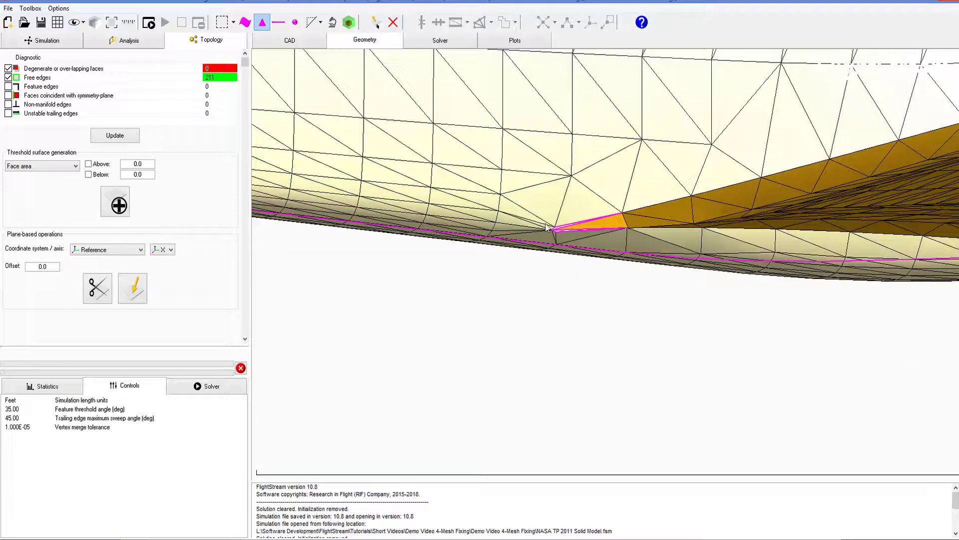
{"action": "scroll", "coordinate": [554, 227], "scroll_direction": "up", "scroll_amount": 3}
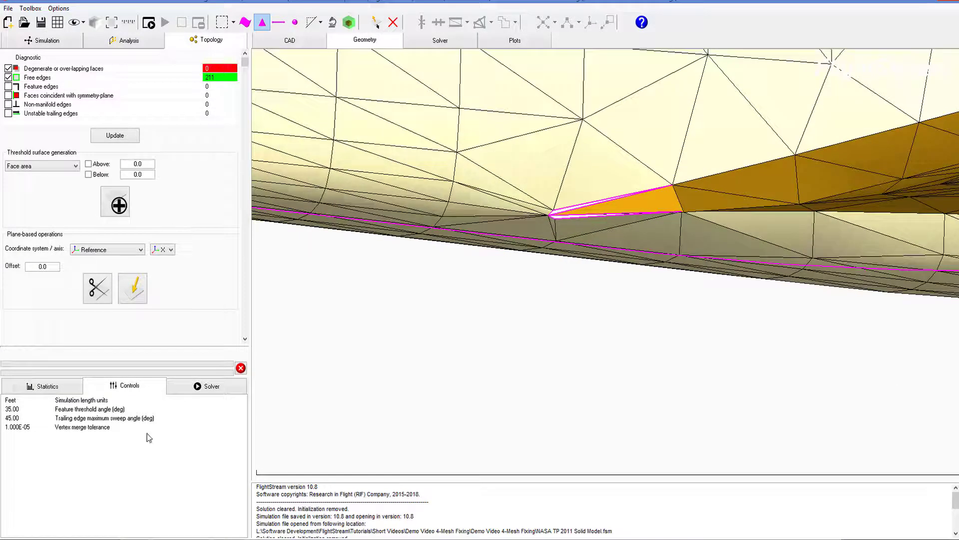
{"action": "scroll", "coordinate": [547, 190], "scroll_direction": "up", "scroll_amount": 4}
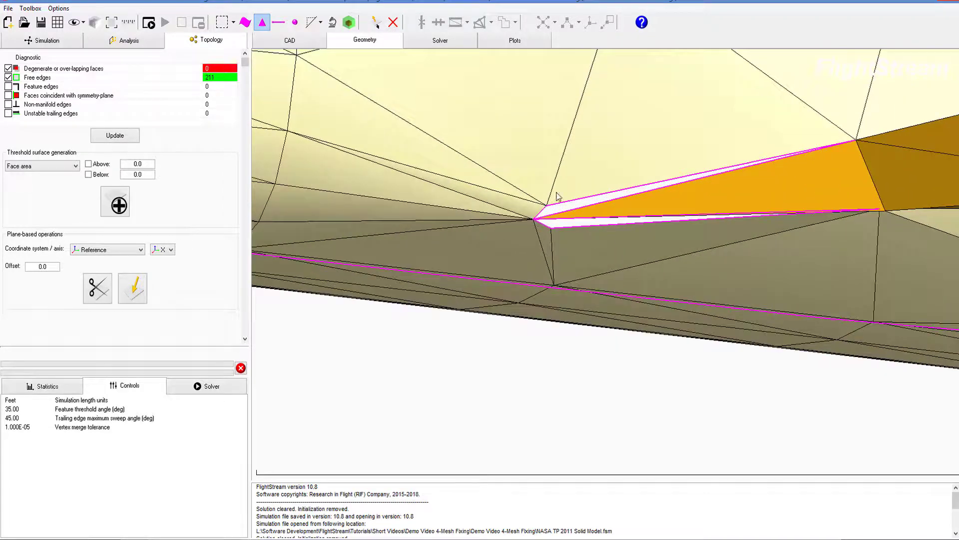
{"action": "left_click", "coordinate": [295, 22]}
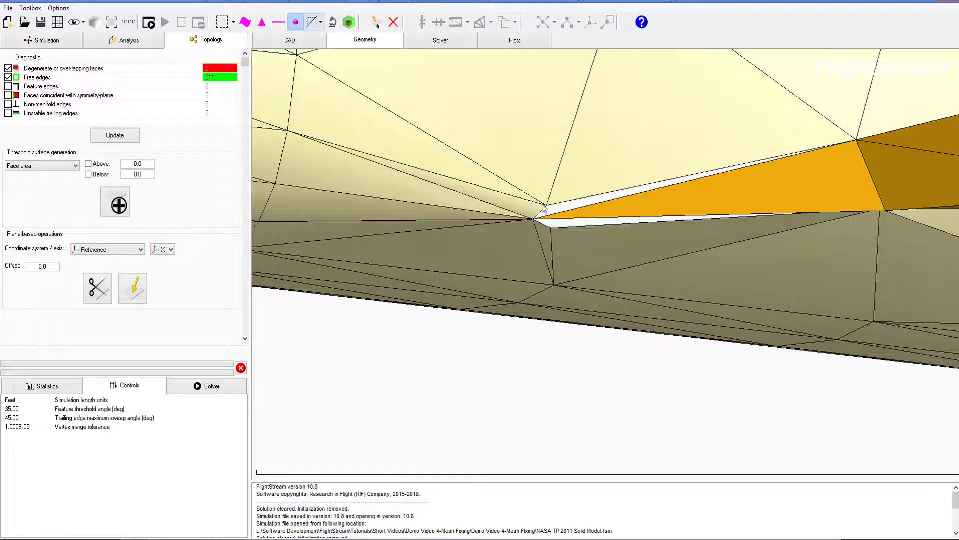
{"action": "scroll", "coordinate": [569, 167], "scroll_direction": "up", "scroll_amount": 3}
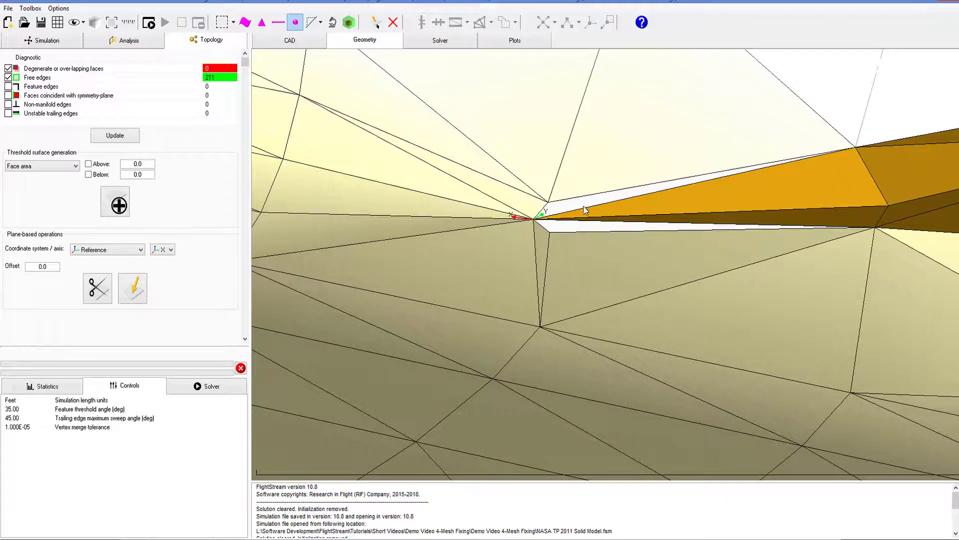
{"action": "scroll", "coordinate": [542, 157], "scroll_direction": "up", "scroll_amount": 4}
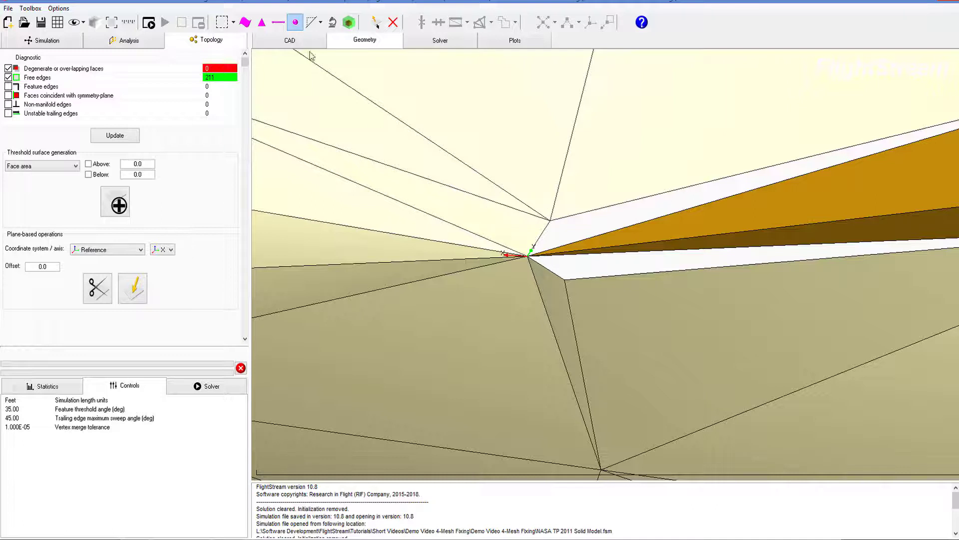
Step: Delete the two thin fuselage faces bordering the gaps above and below the wing-root trailing edge
{"action": "left_click", "coordinate": [262, 22]}
{"action": "left_click", "coordinate": [498, 232]}
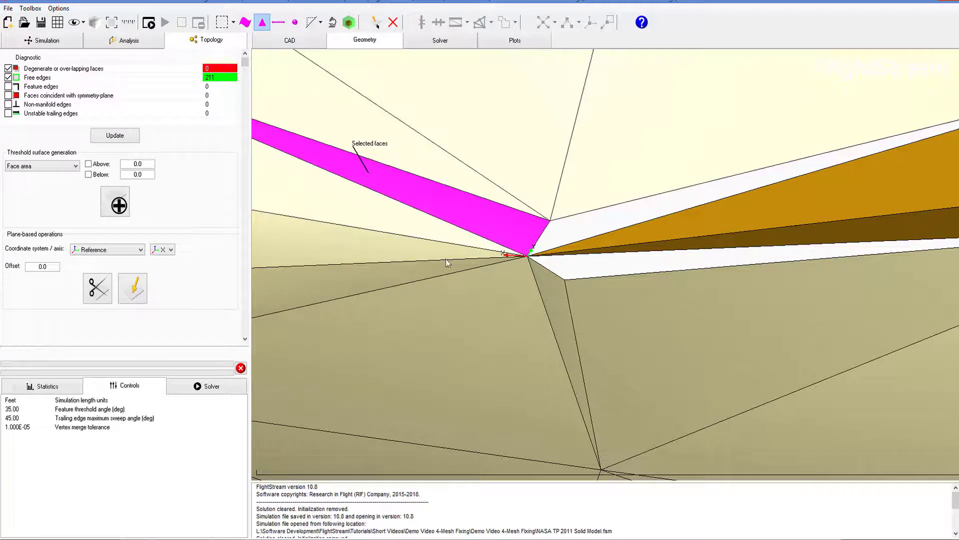
{"action": "left_click", "coordinate": [556, 292]}
{"action": "left_click", "coordinate": [393, 22]}
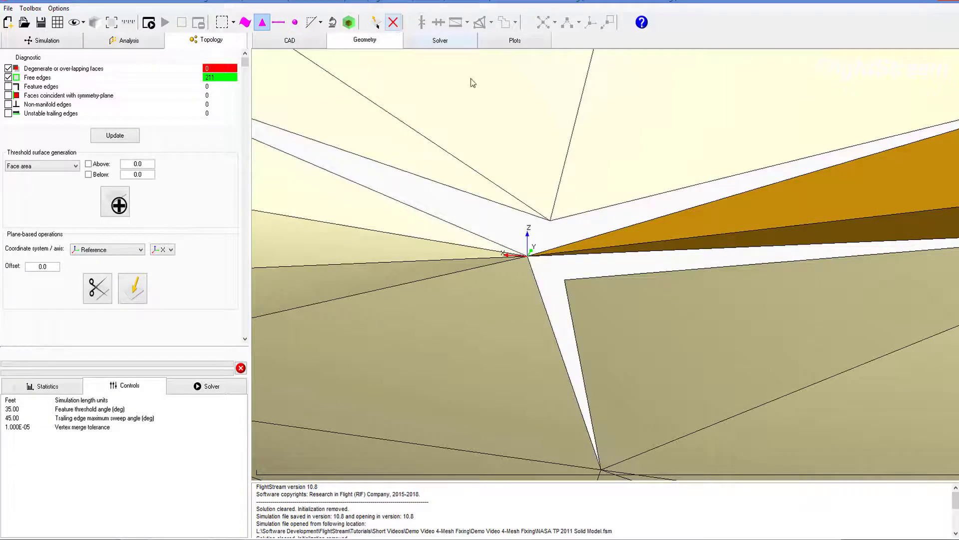
Step: Merge the fuselage vertex above the upper gap into the wing-root trailing-edge vertex
{"action": "scroll", "coordinate": [531, 190], "scroll_direction": "down", "scroll_amount": 2}
{"action": "left_click", "coordinate": [512, 222]}
{"action": "left_click", "coordinate": [529, 196]}
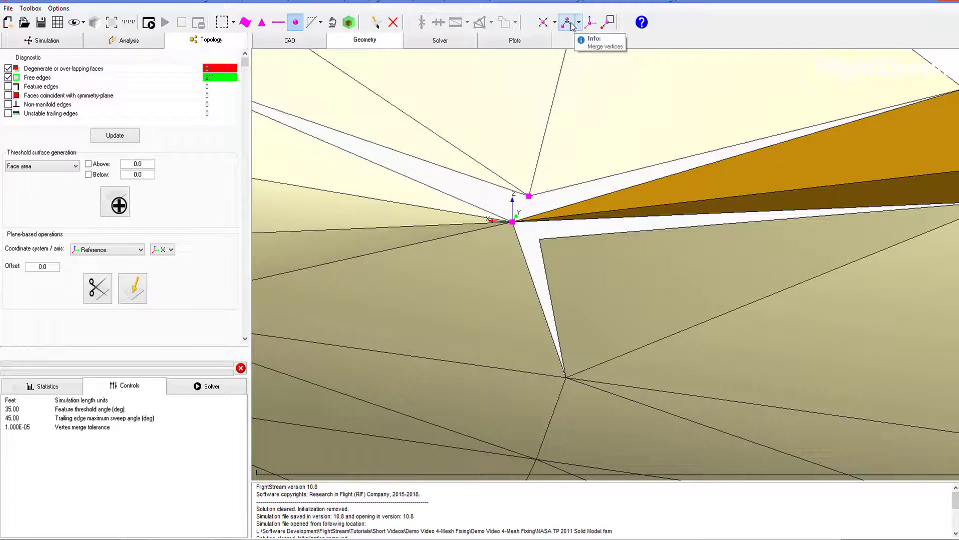
{"action": "left_click", "coordinate": [569, 22]}
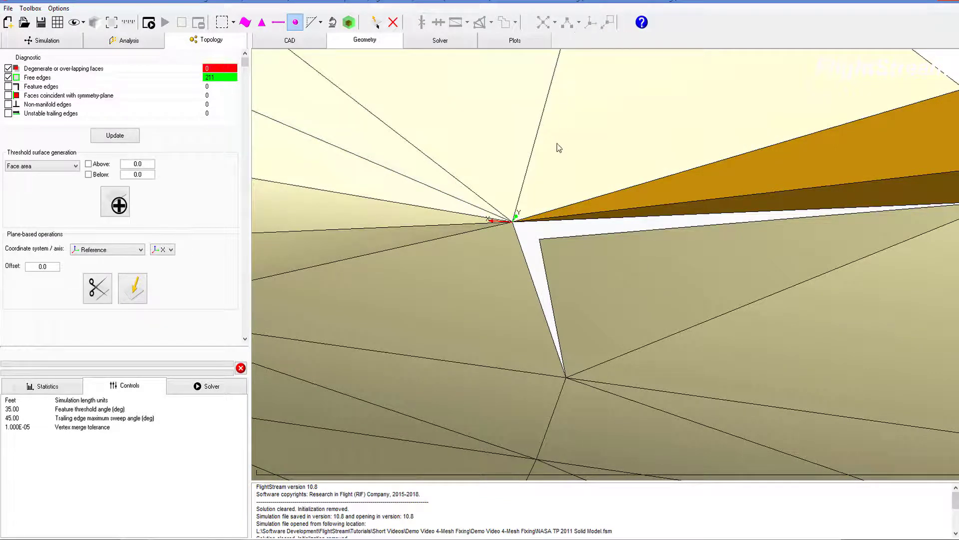
Step: Merge the fuselage vertex below the lower gap into the wing-root trailing-edge vertex and update the topology diagnostics
{"action": "left_click", "coordinate": [513, 221]}
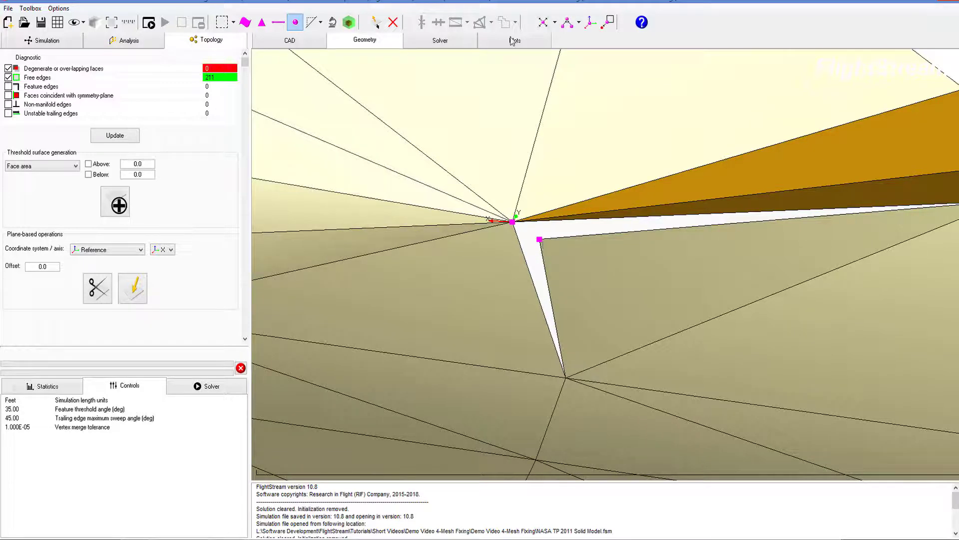
{"action": "left_click", "coordinate": [545, 23]}
{"action": "left_click", "coordinate": [127, 140]}
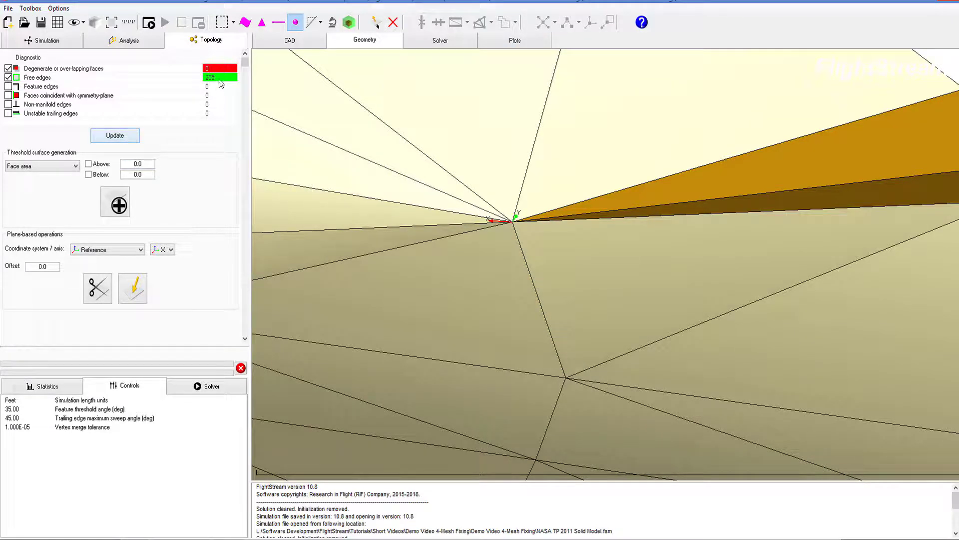
Step: Box-select a four-triangle patch on the lower fuselage near the wing-root trailing edge and delete its faces
{"action": "scroll", "coordinate": [535, 205], "scroll_direction": "down", "scroll_amount": 3}
{"action": "middle_click_drag", "start_coordinate": [571, 215], "coordinate": [653, 146]}
{"action": "scroll", "coordinate": [580, 163], "scroll_direction": "down", "scroll_amount": 2}
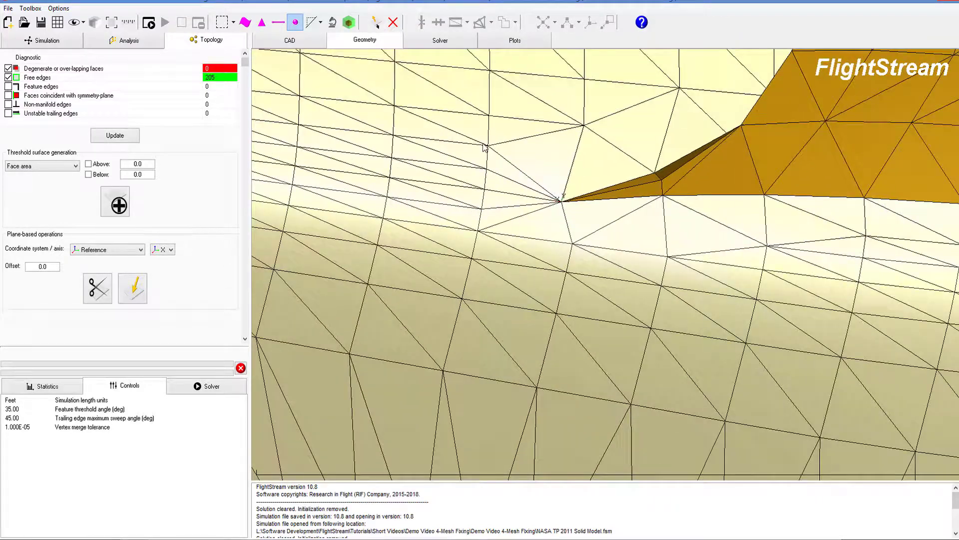
{"action": "scroll", "coordinate": [558, 225], "scroll_direction": "up", "scroll_amount": 3}
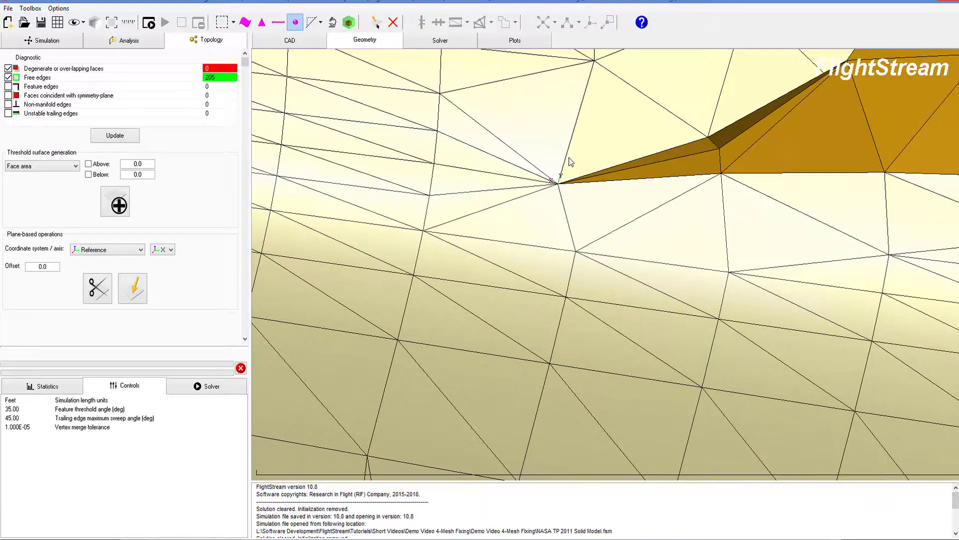
{"action": "scroll", "coordinate": [569, 160], "scroll_direction": "down", "scroll_amount": 2}
{"action": "right_click_drag", "start_coordinate": [570, 163], "coordinate": [571, 152]}
{"action": "scroll", "coordinate": [553, 202], "scroll_direction": "up", "scroll_amount": 2}
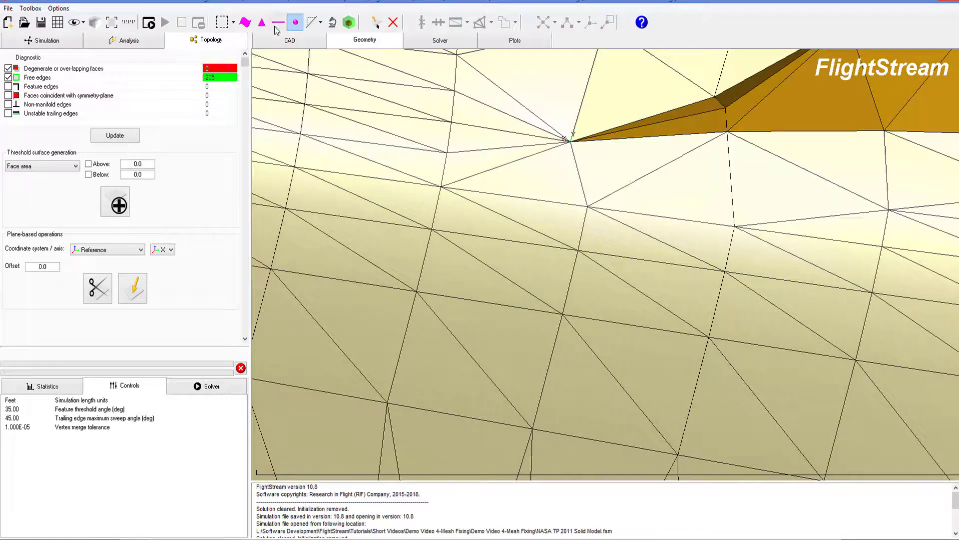
{"action": "left_click", "coordinate": [222, 23]}
{"action": "left_click_drag", "start_coordinate": [445, 186], "coordinate": [832, 368]}
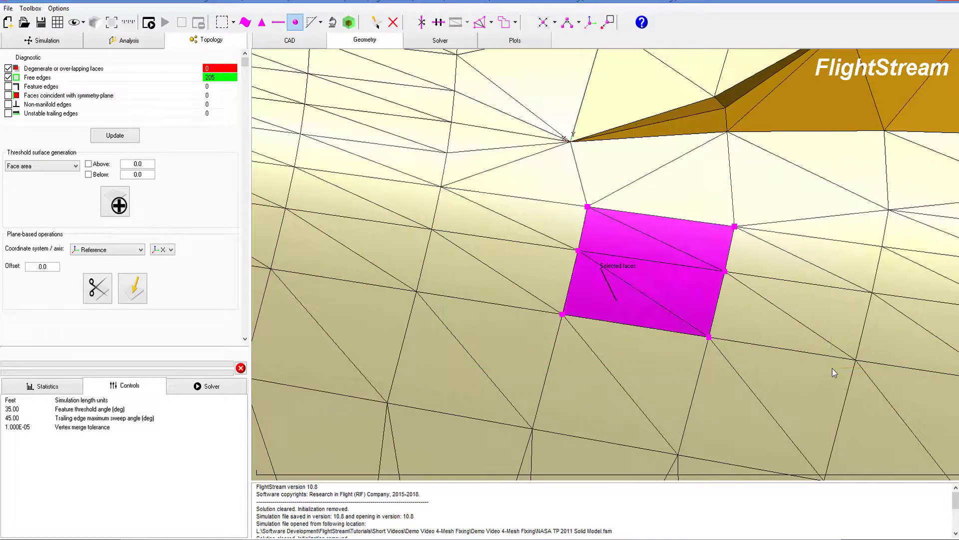
{"action": "scroll", "coordinate": [664, 259], "scroll_direction": "down", "scroll_amount": 3}
{"action": "scroll", "coordinate": [560, 170], "scroll_direction": "up", "scroll_amount": 5}
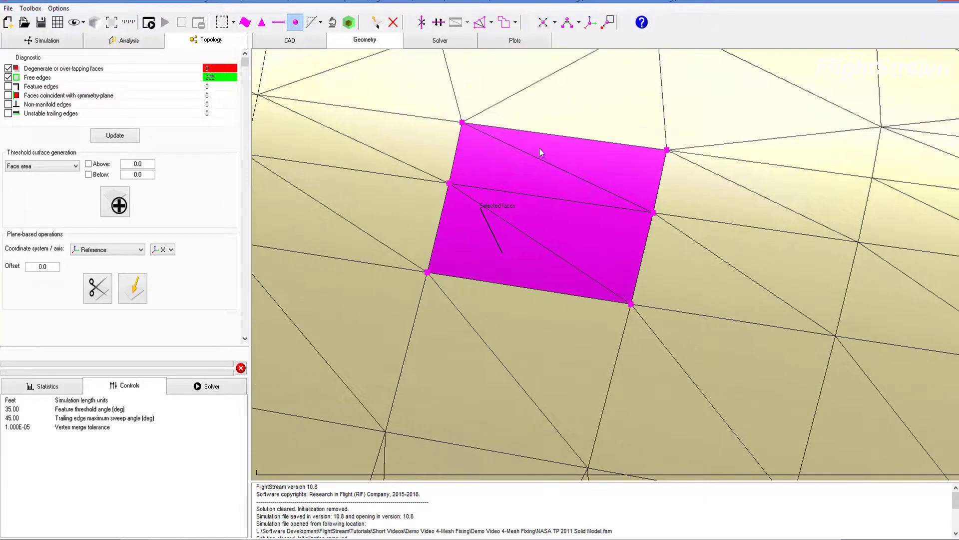
{"action": "left_click", "coordinate": [393, 22]}
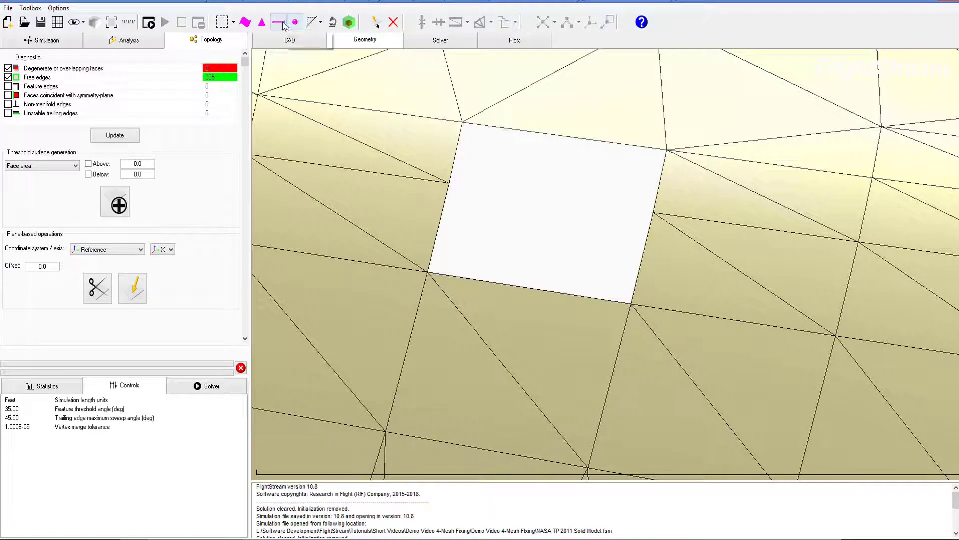
Step: Select the complete boundary edge loop of the fuselage hole and fill the hole marked by those edges
{"action": "left_click", "coordinate": [279, 22]}
{"action": "left_click", "coordinate": [525, 131]}
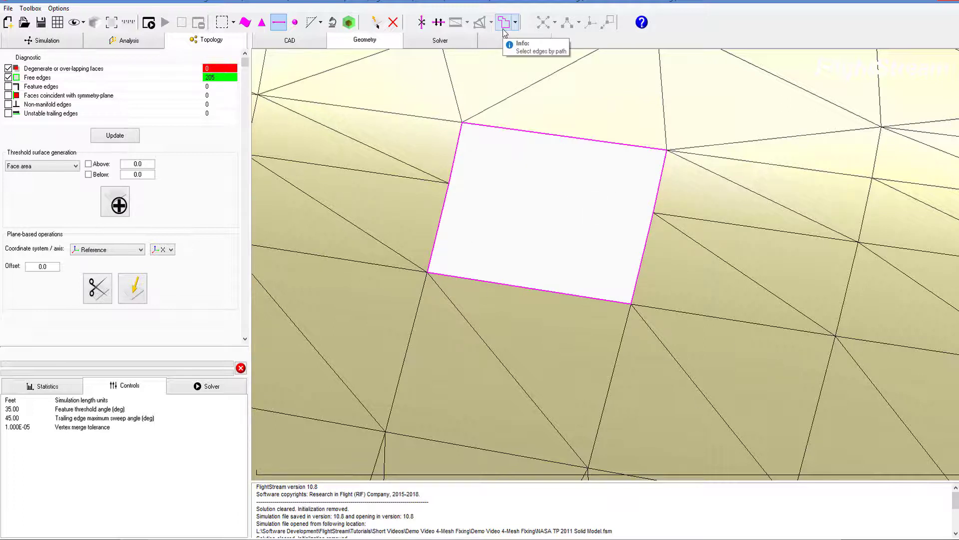
{"action": "left_click", "coordinate": [502, 142]}
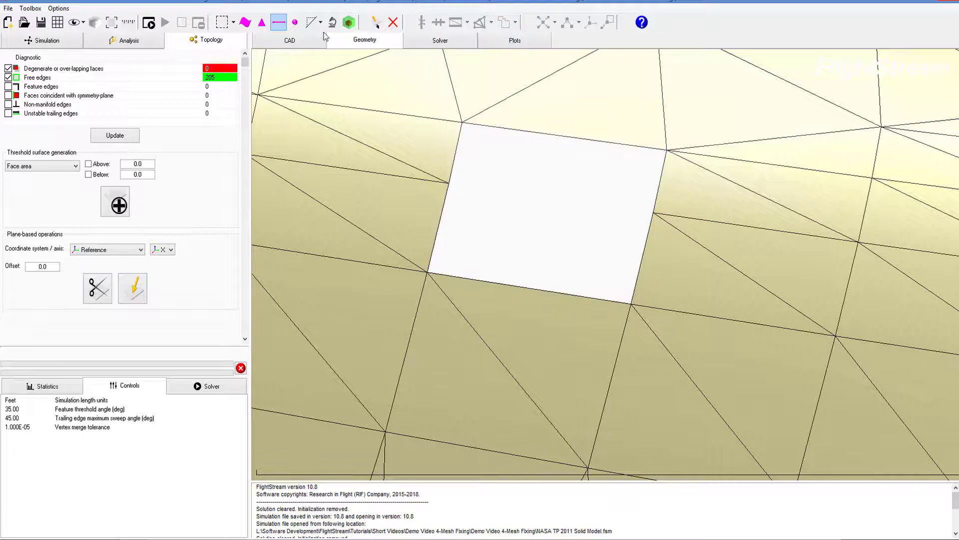
{"action": "left_click", "coordinate": [546, 132]}
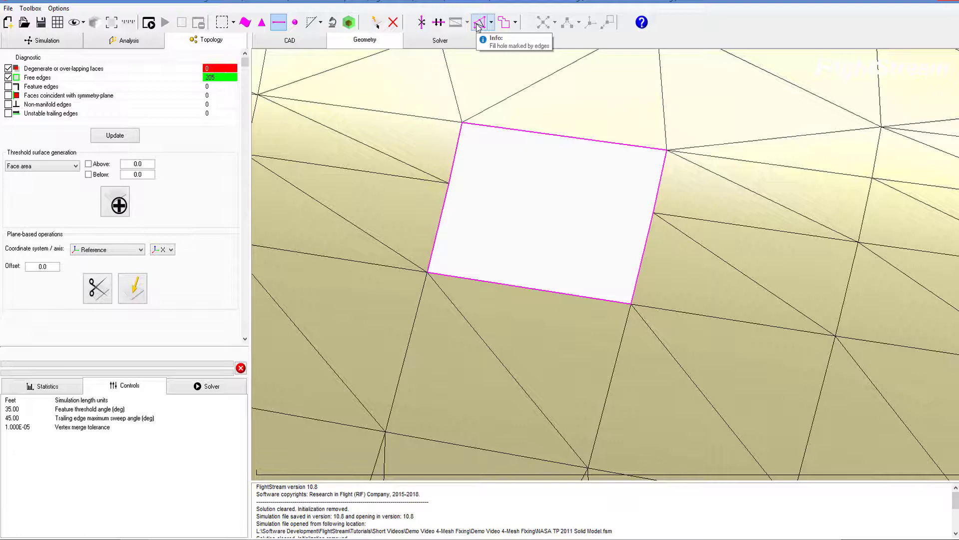
{"action": "left_click", "coordinate": [478, 23]}
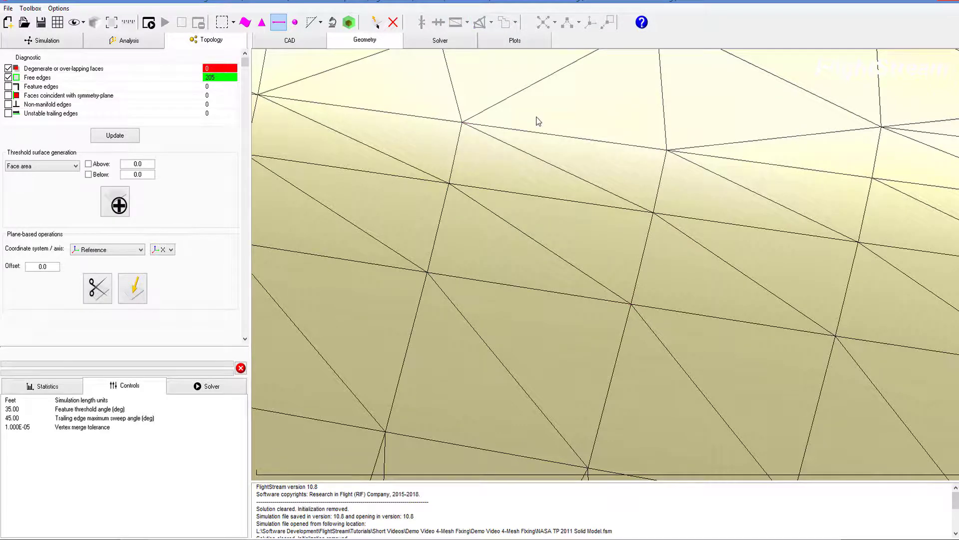
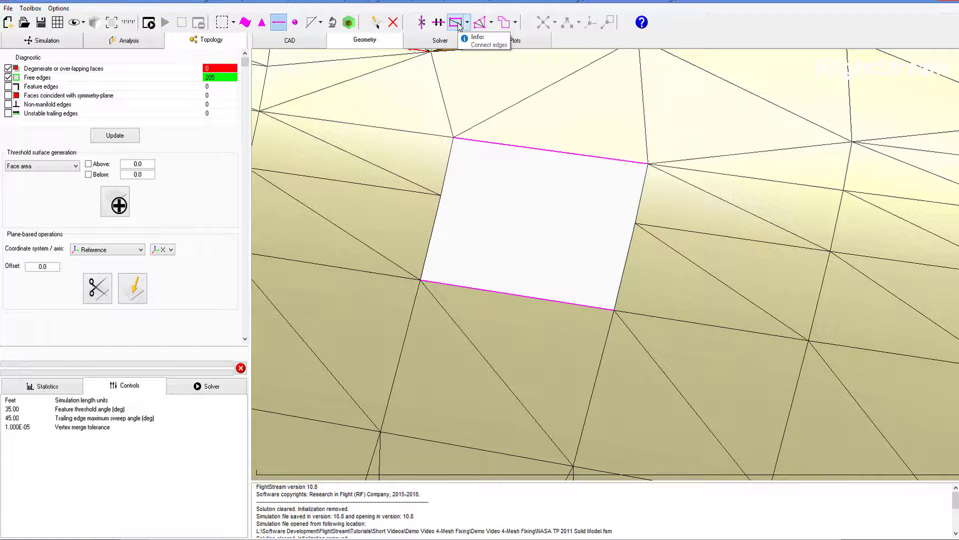
Step: Connect the reopened hole's upper edge with the adjoining short side edge to create one triangular face
{"action": "left_click", "coordinate": [574, 112]}
{"action": "left_click", "coordinate": [577, 154]}
{"action": "left_click", "coordinate": [456, 23]}
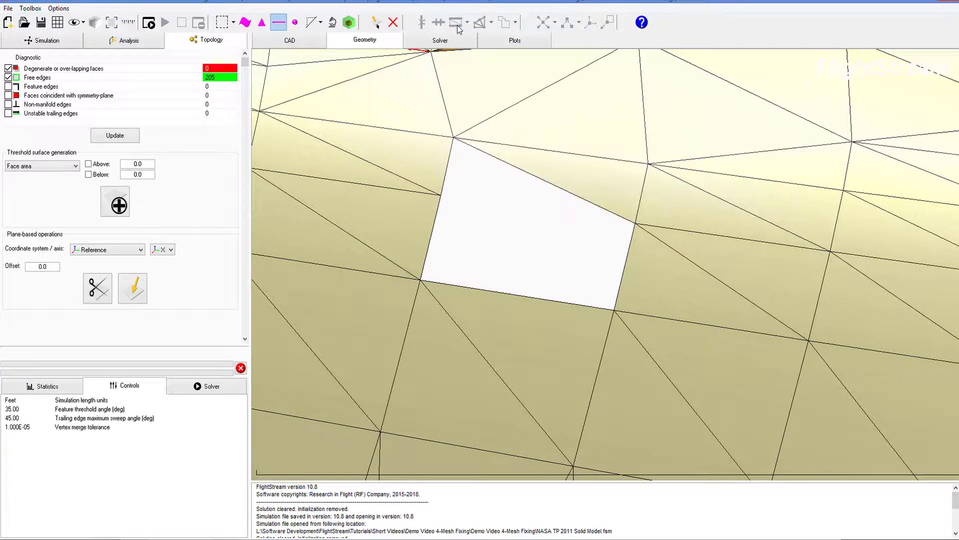
Step: Connect the hole's slanted upper edge with the opposite lower edge to close the remaining gap with two triangular faces
{"action": "left_click", "coordinate": [540, 179]}
{"action": "left_click", "coordinate": [495, 288]}
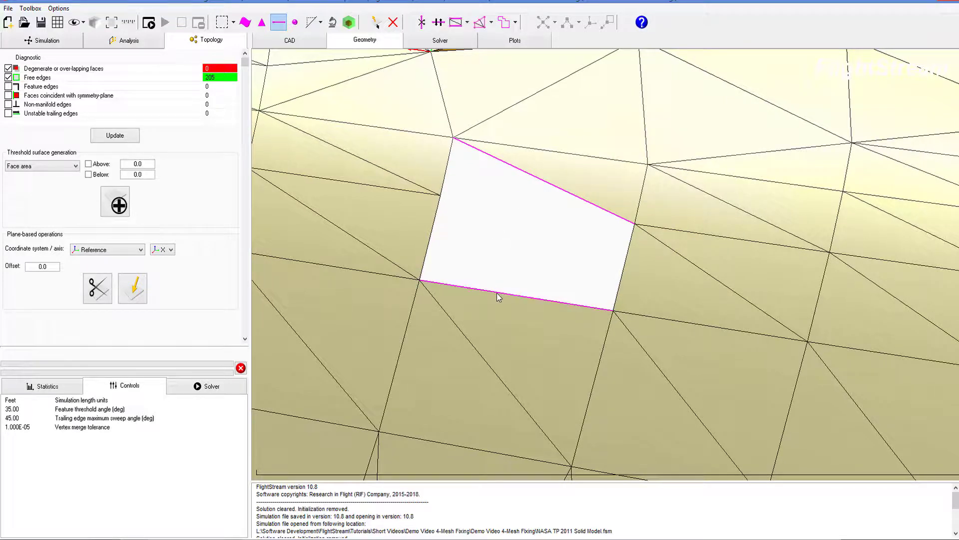
{"action": "left_click", "coordinate": [457, 23]}
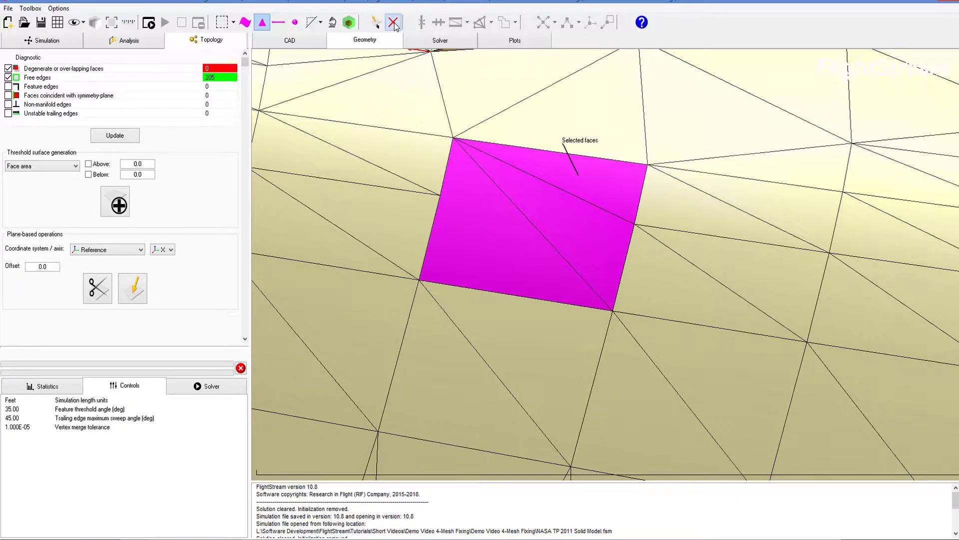
Step: Delete the three selected patch faces on the fuselage and refill the reopened hole starting from its upper boundary edge
{"action": "left_click", "coordinate": [393, 22]}
{"action": "left_click", "coordinate": [279, 22]}
{"action": "left_click", "coordinate": [499, 133]}
{"action": "left_click", "coordinate": [481, 25]}
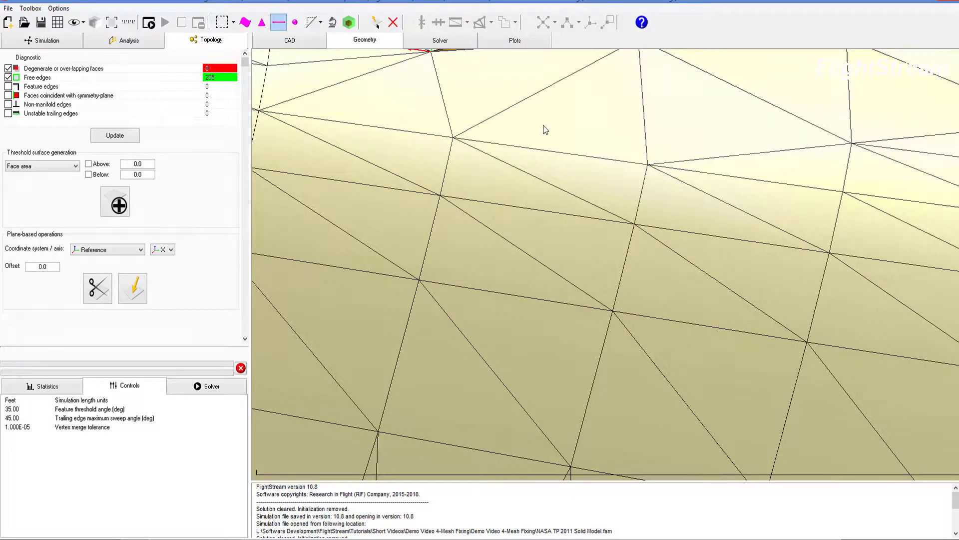
Step: Swap the diagonal edge of the refilled patch just below the wing-root trailing edge so it joins the opposite corners
{"action": "scroll", "coordinate": [556, 167], "scroll_direction": "down", "scroll_amount": 3}
{"action": "scroll", "coordinate": [512, 146], "scroll_direction": "up", "scroll_amount": 3}
{"action": "left_click", "coordinate": [375, 22]}
{"action": "left_click", "coordinate": [529, 179]}
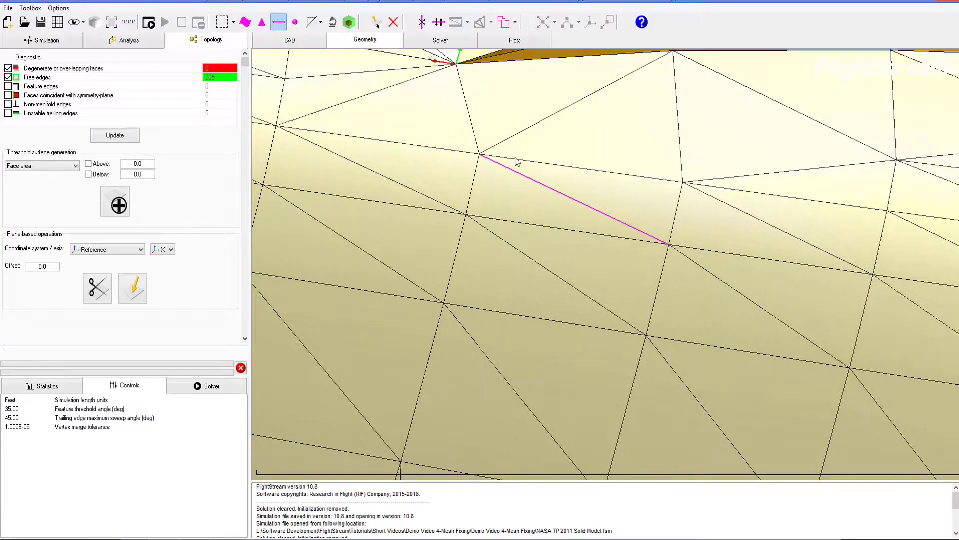
{"action": "left_click", "coordinate": [439, 22]}
Step: Select the swapped diagonal edge in the patch and swap it back to its original direction
{"action": "scroll", "coordinate": [664, 207], "scroll_direction": "down", "scroll_amount": 4}
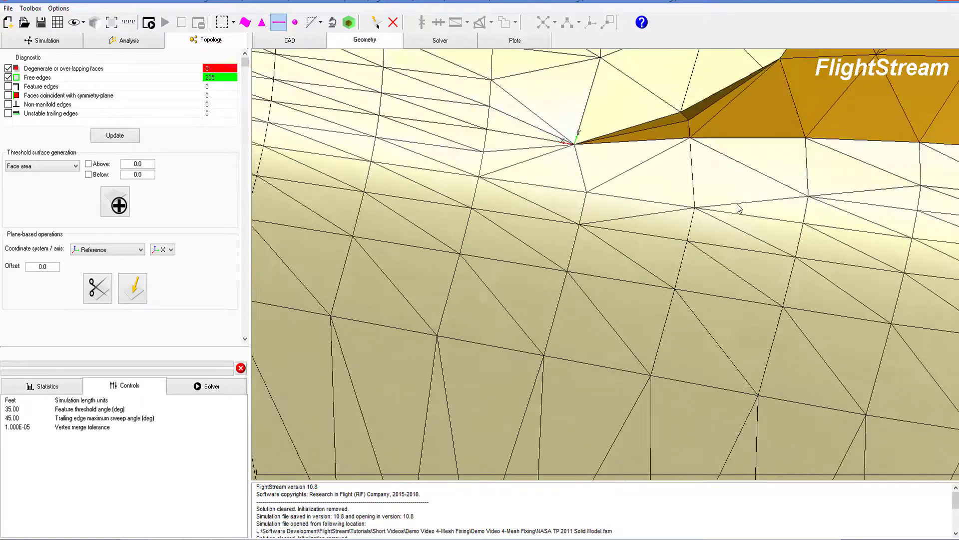
{"action": "scroll", "coordinate": [696, 227], "scroll_direction": "up", "scroll_amount": 1}
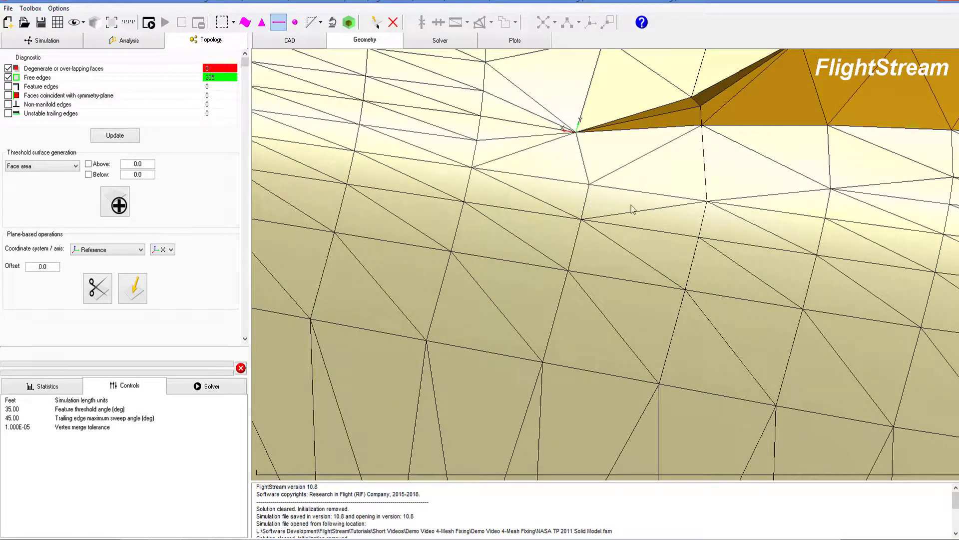
{"action": "scroll", "coordinate": [628, 207], "scroll_direction": "up", "scroll_amount": 2}
{"action": "left_click", "coordinate": [660, 212]}
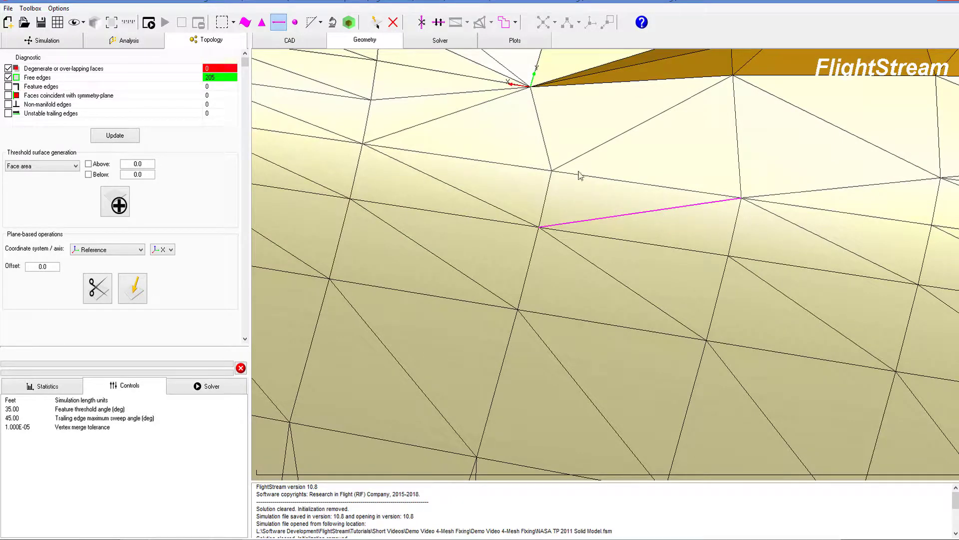
{"action": "left_click", "coordinate": [438, 22]}
Step: Examine the whole aircraft mesh from the side, from the propeller spinner to the tail
{"action": "scroll", "coordinate": [565, 173], "scroll_direction": "down", "scroll_amount": 3}
{"action": "scroll", "coordinate": [560, 180], "scroll_direction": "down", "scroll_amount": 5}
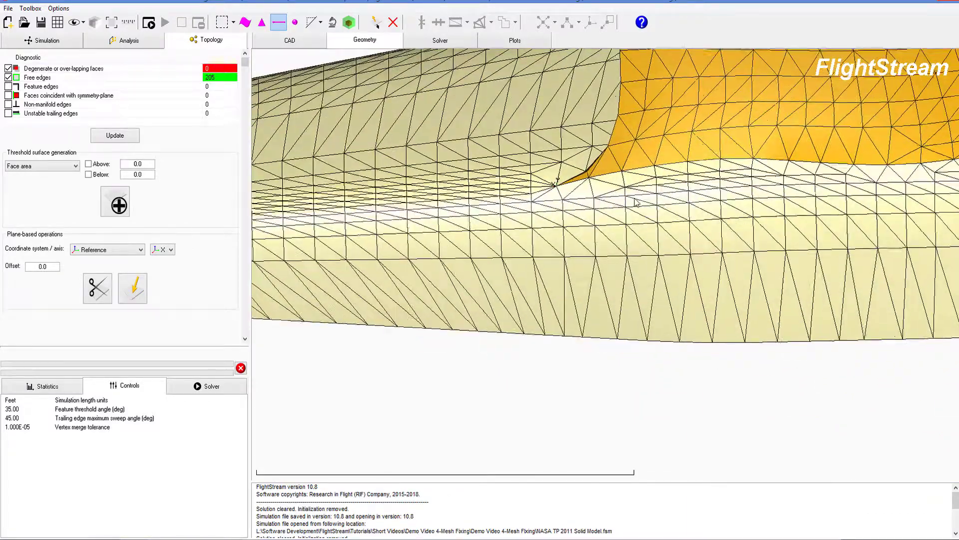
{"action": "scroll", "coordinate": [636, 201], "scroll_direction": "down", "scroll_amount": 5}
{"action": "middle_click_drag", "start_coordinate": [631, 182], "coordinate": [678, 241]}
{"action": "middle_click_drag", "start_coordinate": [556, 138], "coordinate": [549, 224]}
{"action": "scroll", "coordinate": [595, 189], "scroll_direction": "down", "scroll_amount": 5}
{"action": "middle_click_drag", "start_coordinate": [695, 274], "coordinate": [578, 366]}
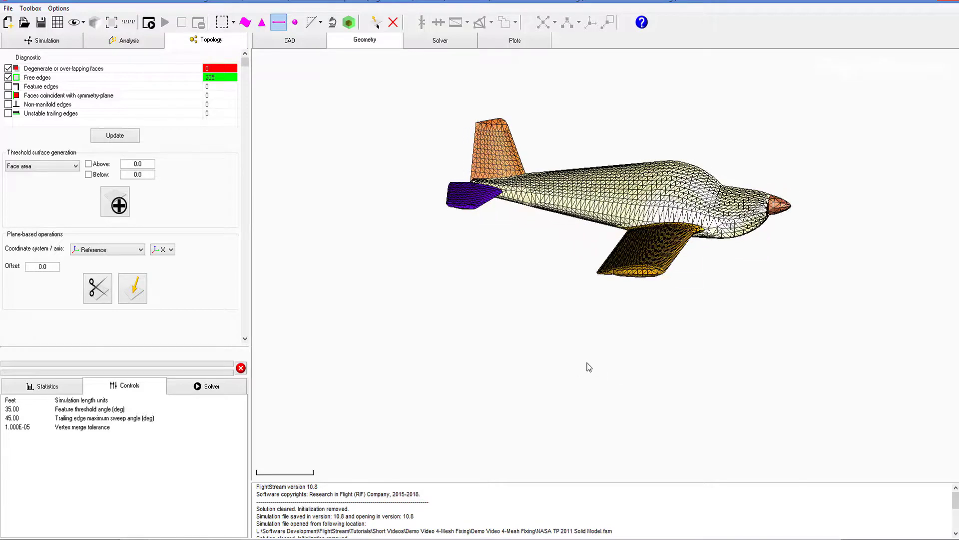
{"action": "scroll", "coordinate": [625, 292], "scroll_direction": "up", "scroll_amount": 5}
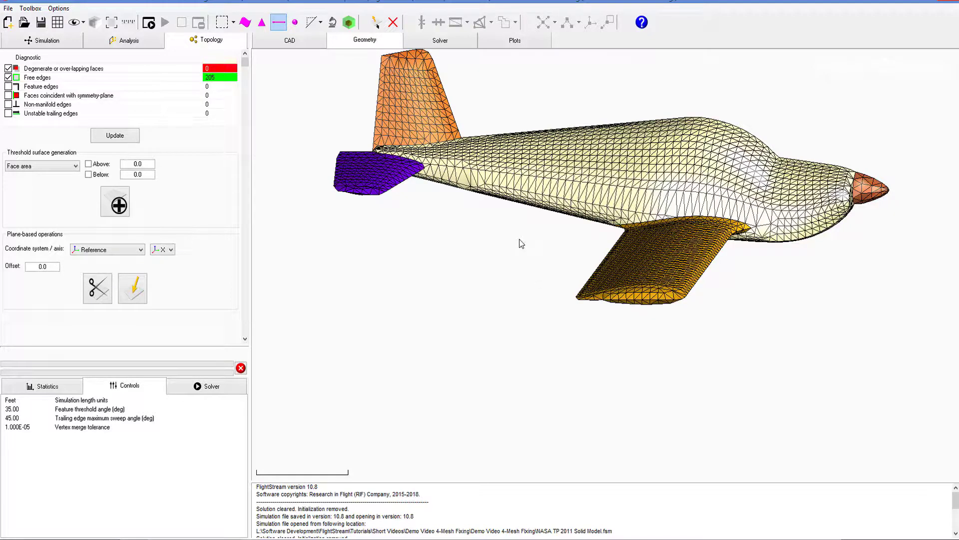
{"action": "left_click_drag", "start_coordinate": [529, 236], "coordinate": [545, 262]}
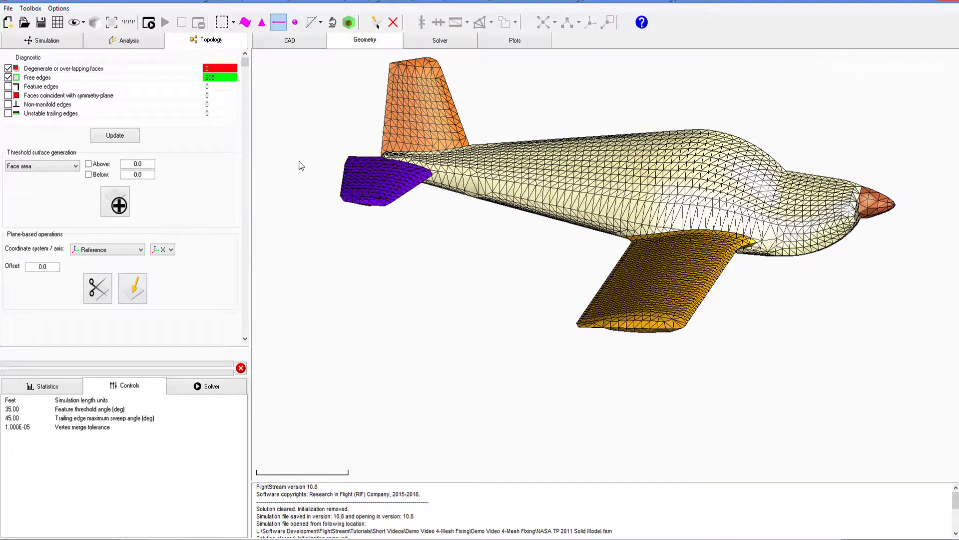